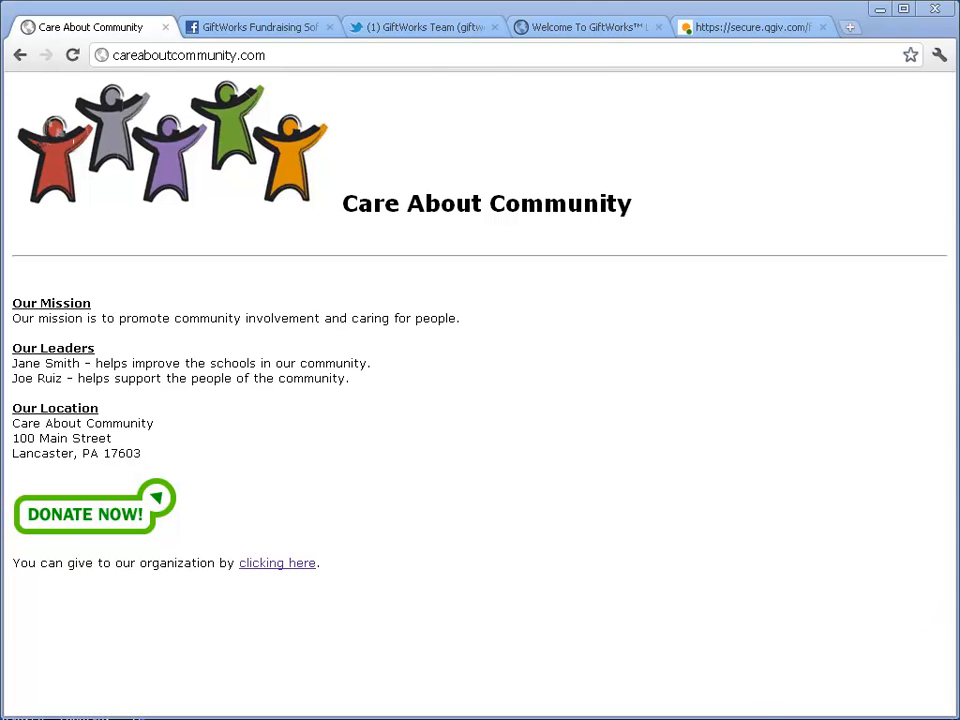
Step: Bring the GiftWorks Sample Database window to the front from the taskbar
click(740, 718)
mouse_move(470, 388)
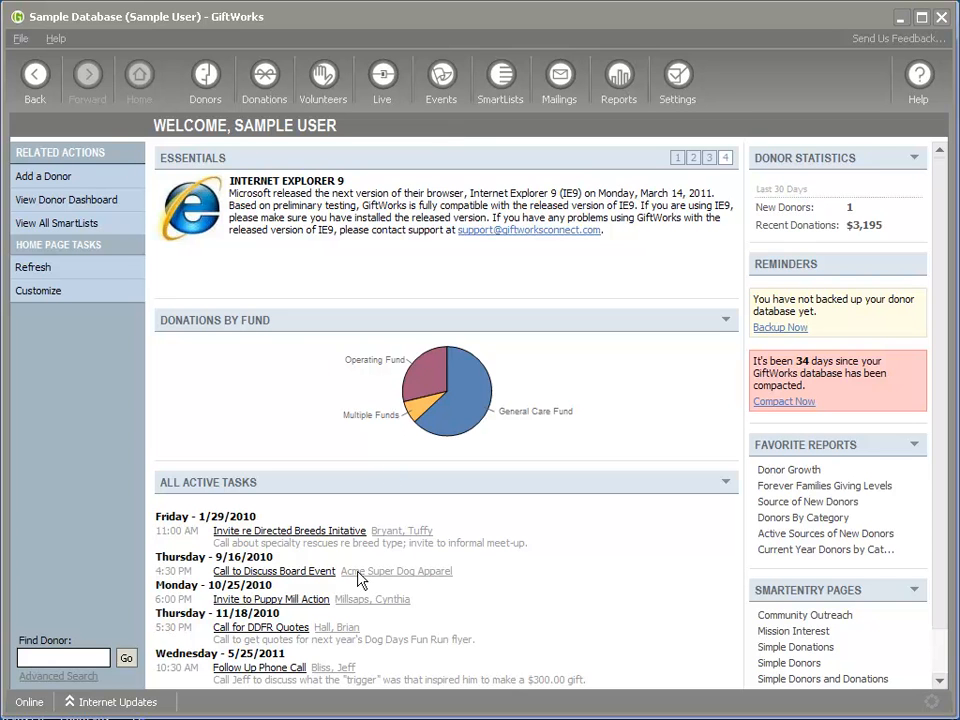
Step: Switch to the GiftWorks Live sign-in page in the browser and highlight the Online Donations heading
click(308, 717)
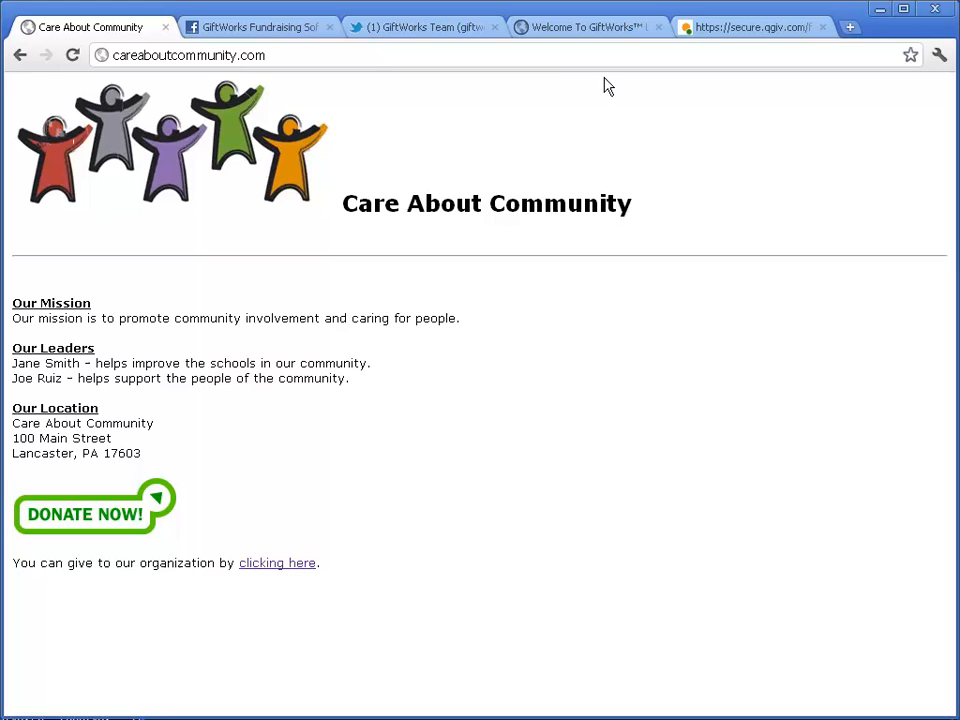
click(563, 31)
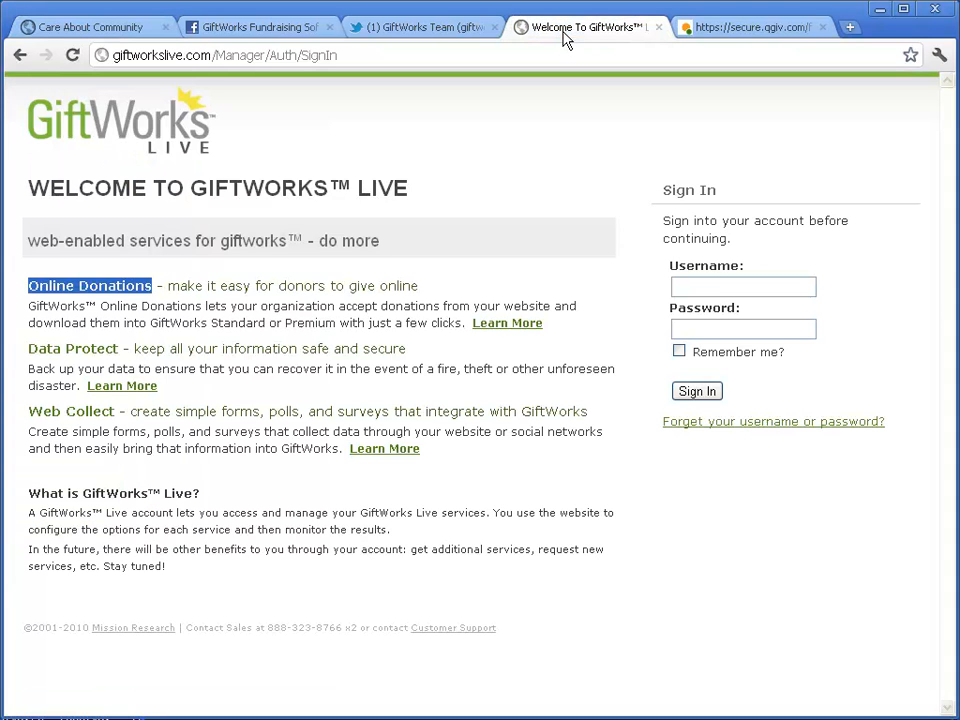
click(228, 307)
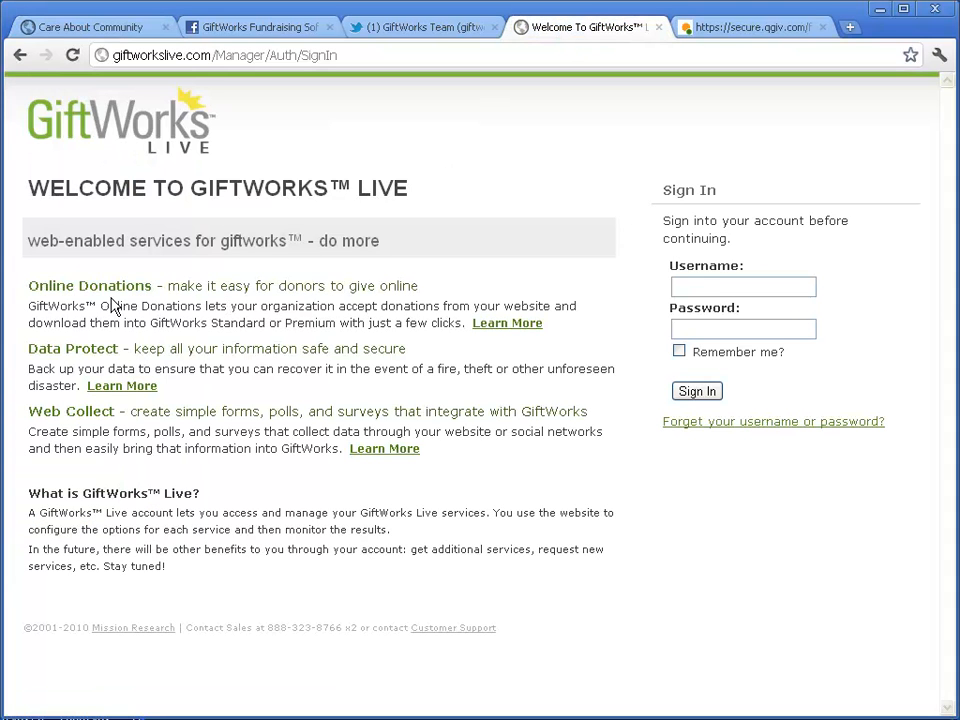
drag(30, 285, 157, 286)
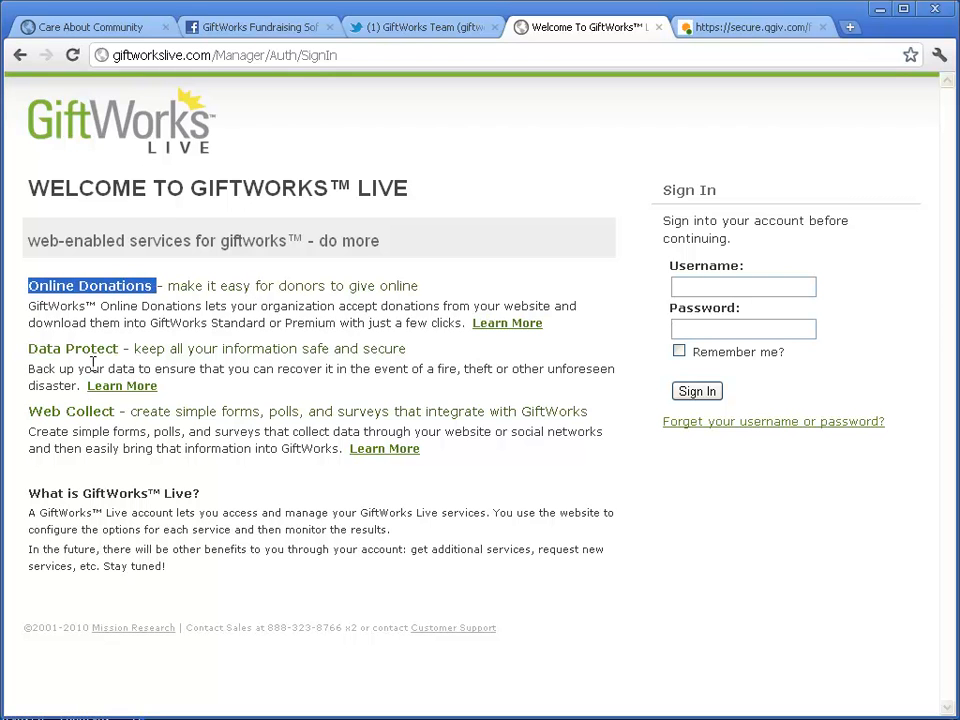
click(31, 350)
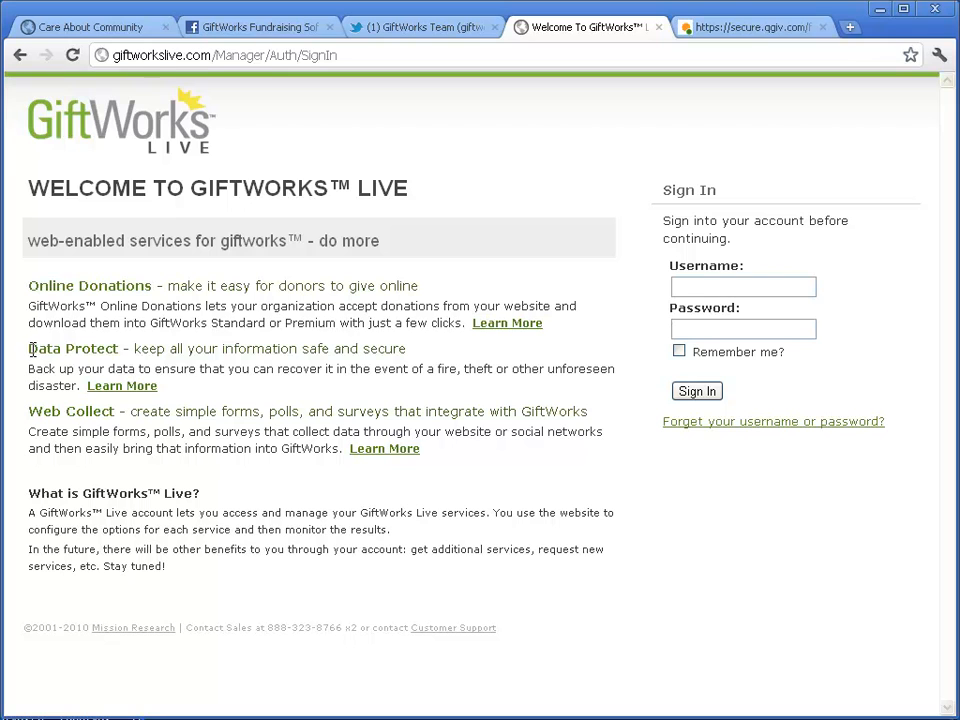
Step: Highlight the Data Protect, Web Collect and Online Donations headings, then show the Care About Community donation form
drag(30, 349, 122, 349)
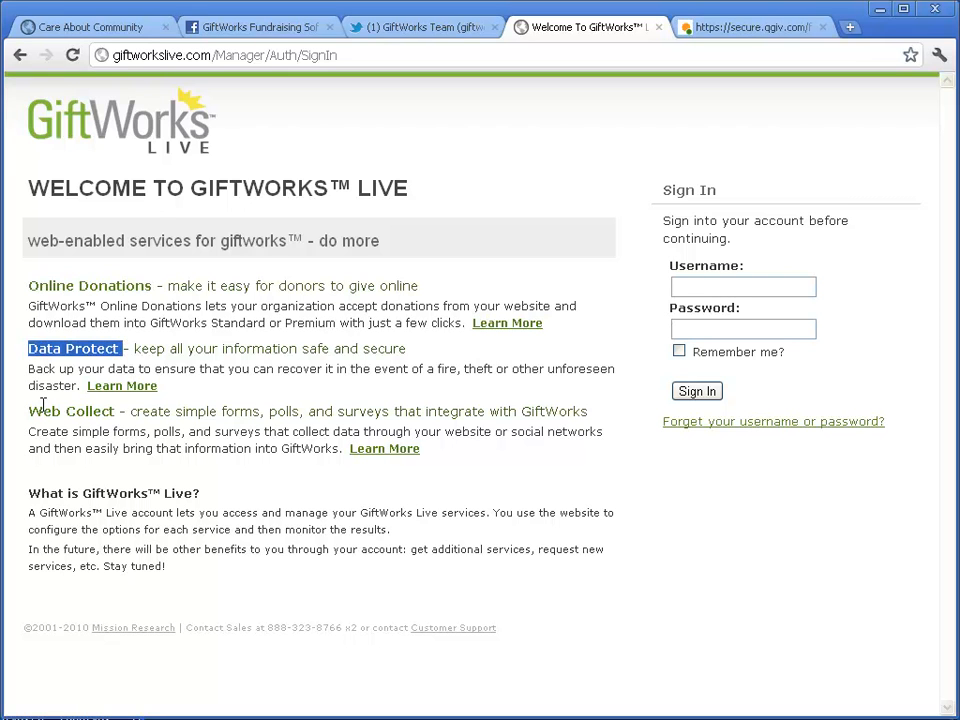
drag(31, 412, 121, 412)
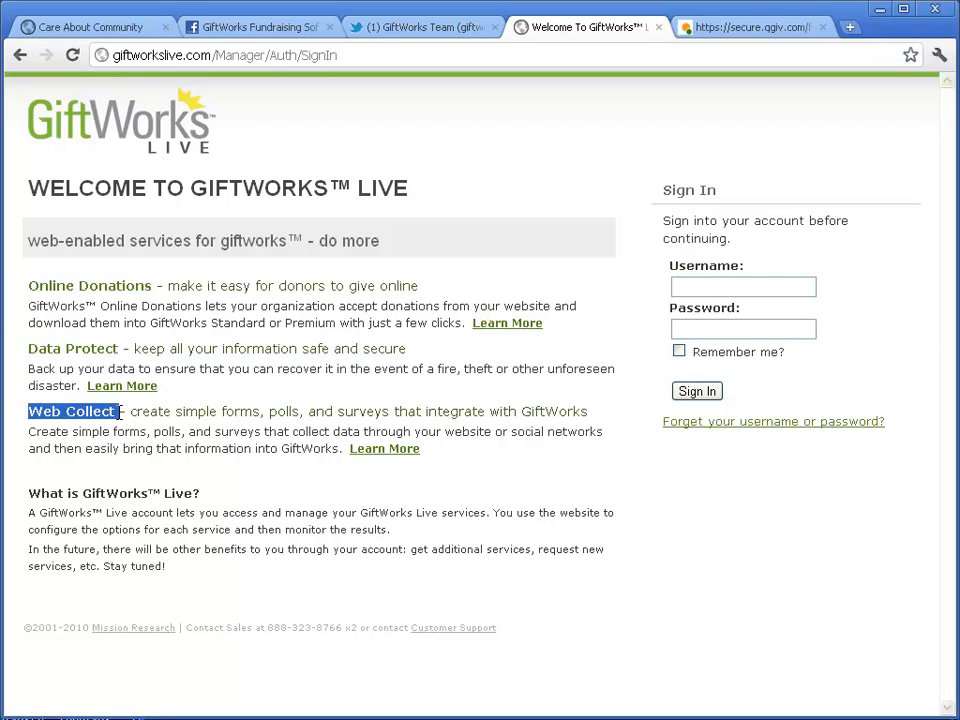
drag(29, 285, 158, 285)
click(199, 290)
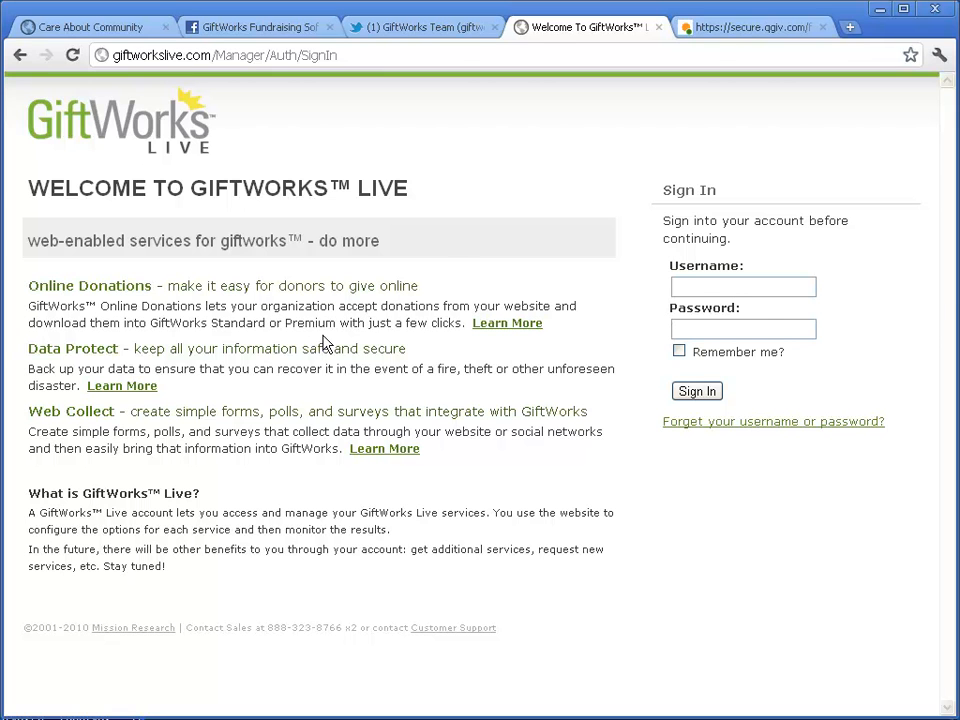
click(725, 29)
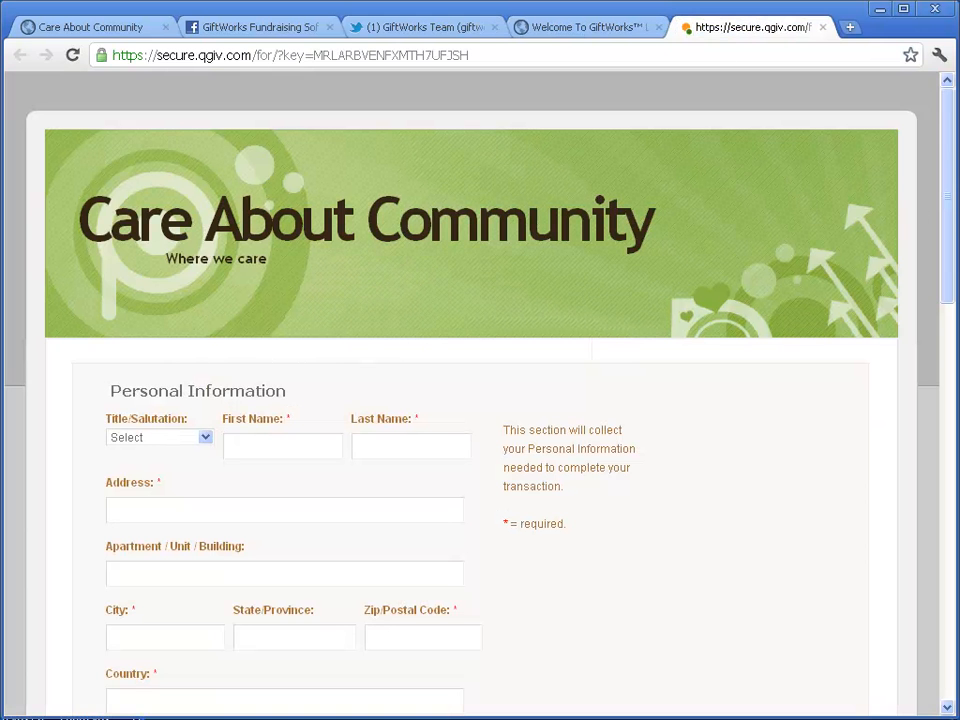
Step: Flip between the donation form and GiftWorks Live tabs, settling on the sign-in page with Online Donations highlighted
mouse_move(952, 212)
mouse_down()
mouse_move(952, 236)
mouse_move(949, 208)
mouse_up()
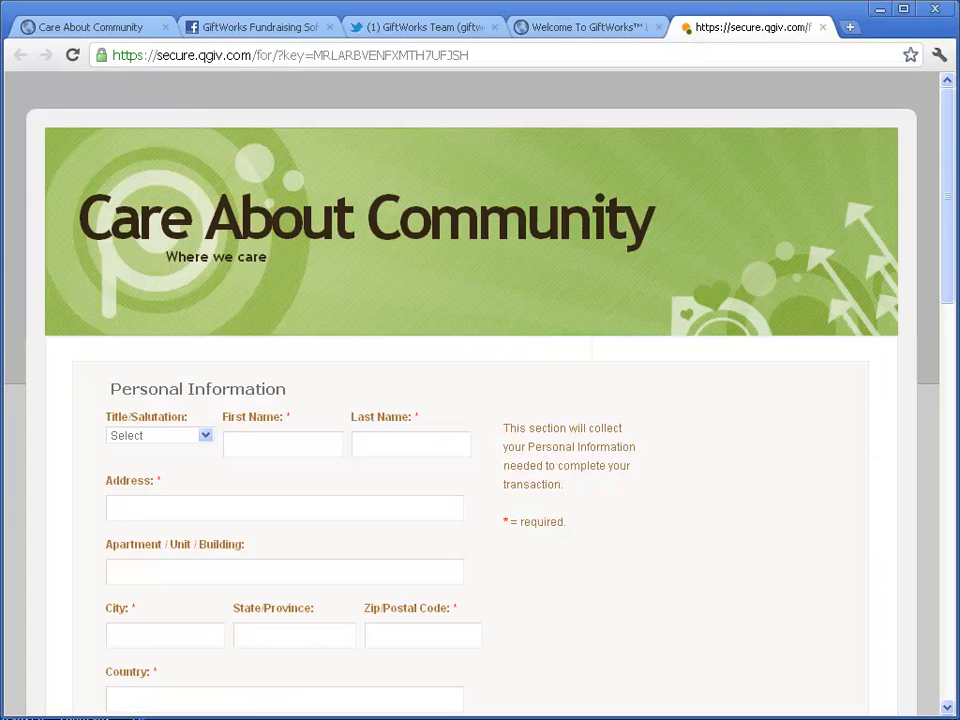
click(553, 27)
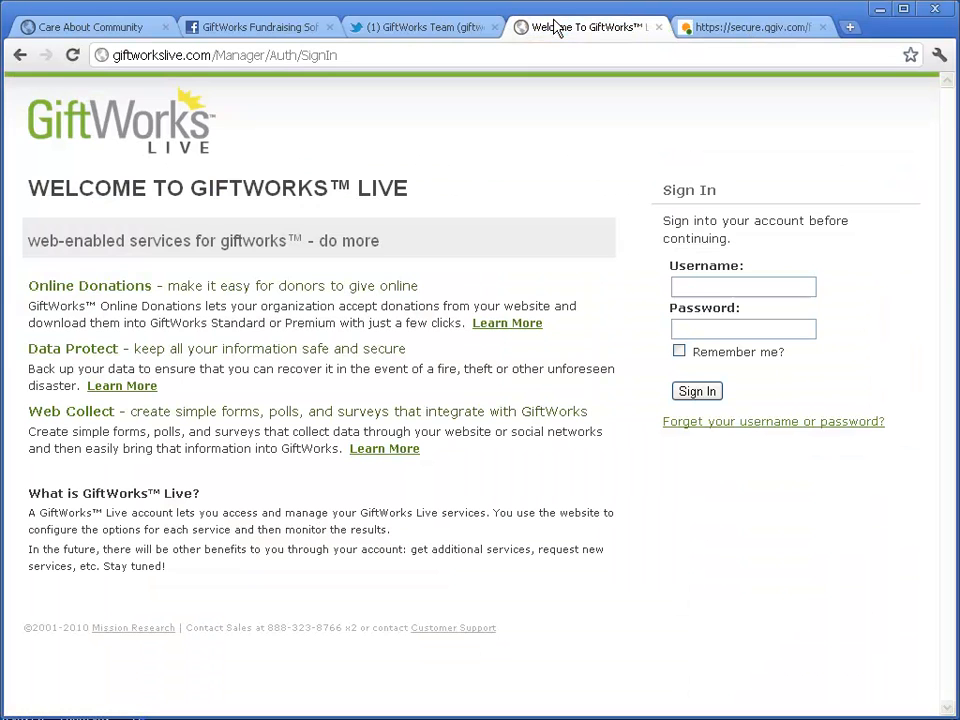
click(752, 32)
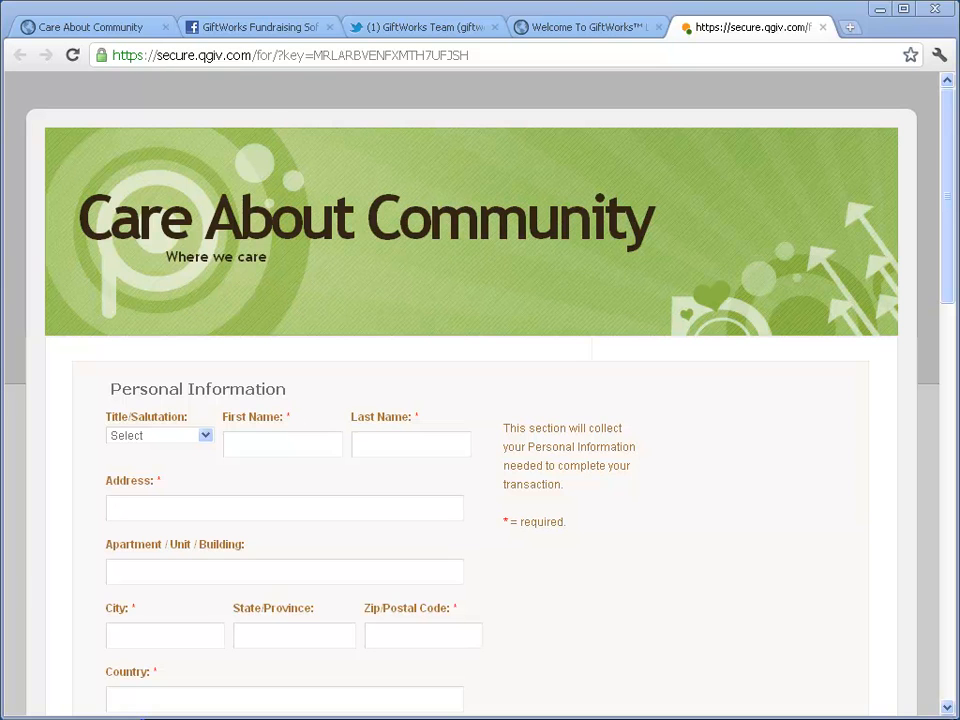
click(586, 33)
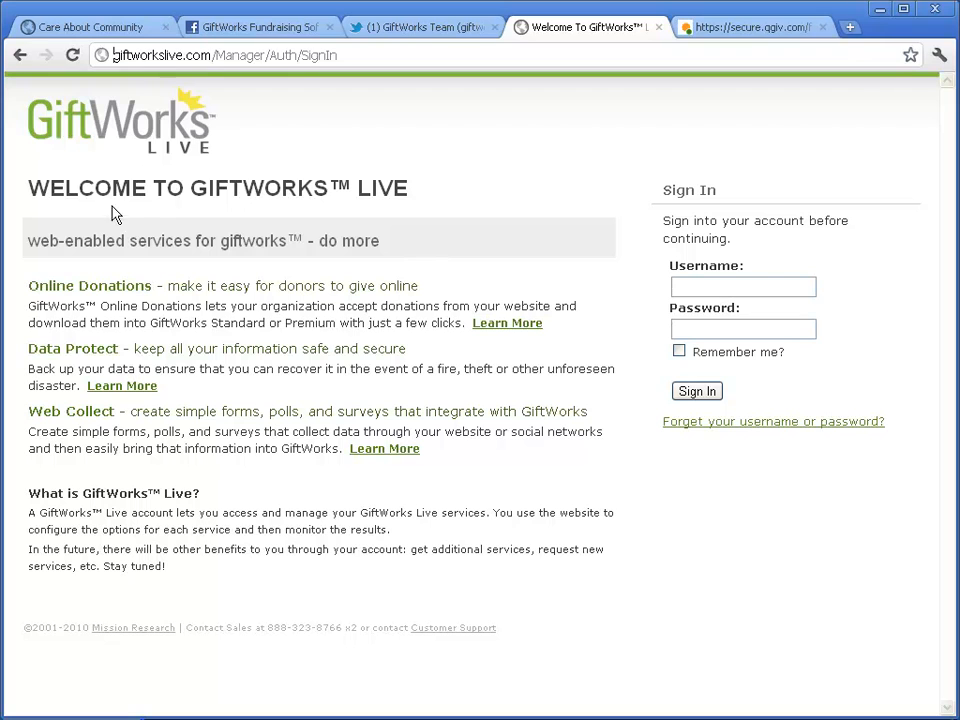
drag(29, 288, 152, 288)
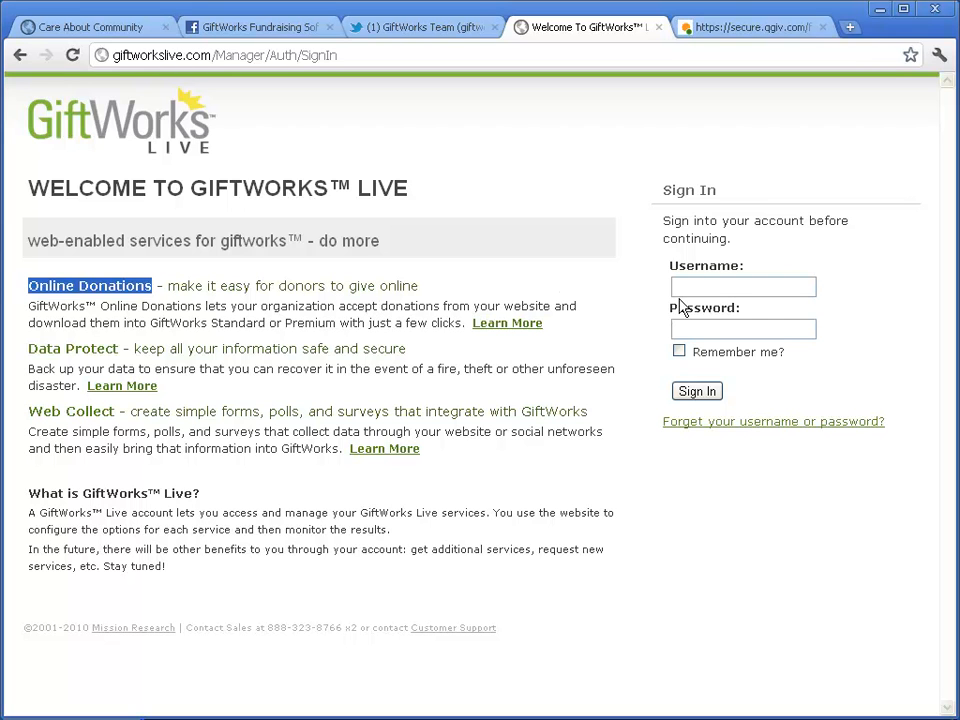
click(696, 286)
Step: Sign in to GiftWorks Live with the account username and password
key(Tab)
text(*******)
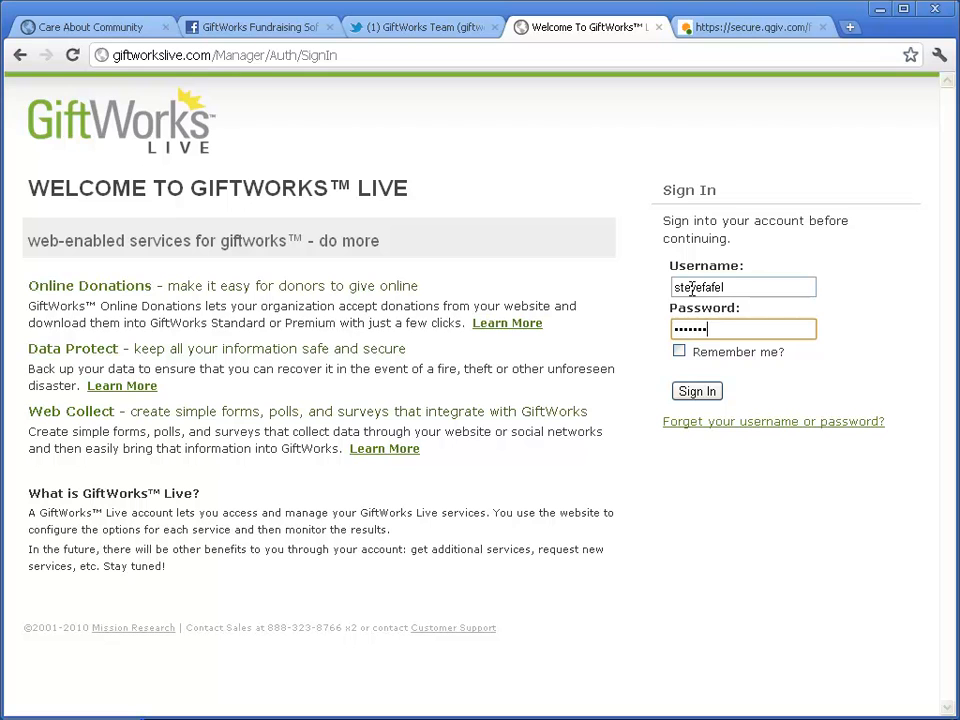
click(699, 392)
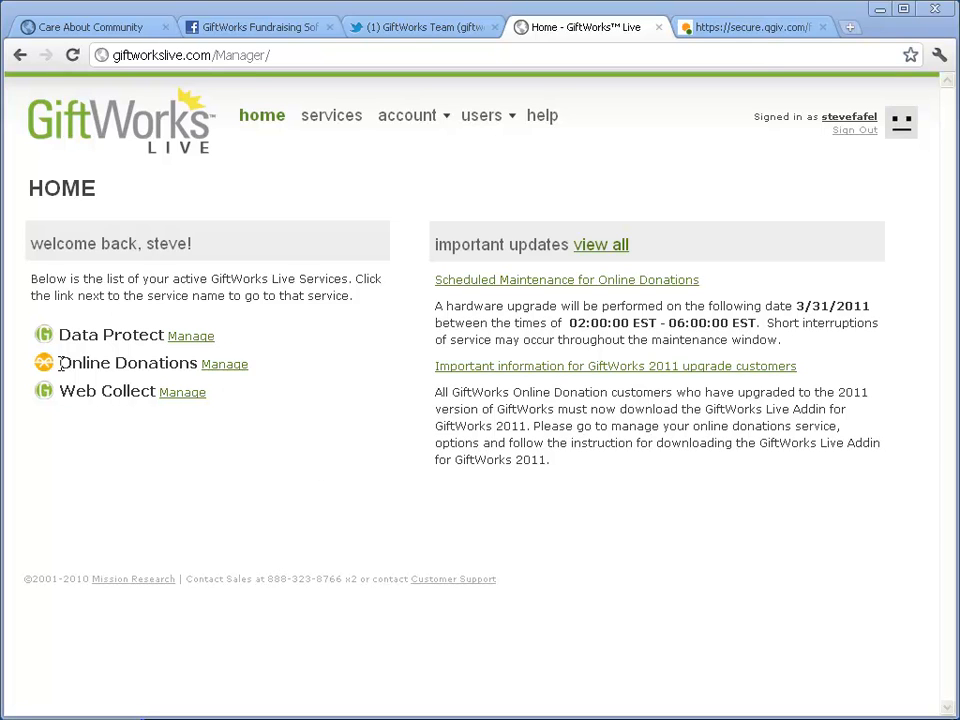
Step: Highlight Online Donations in the service list, then open Users > All Users
drag(60, 363, 199, 364)
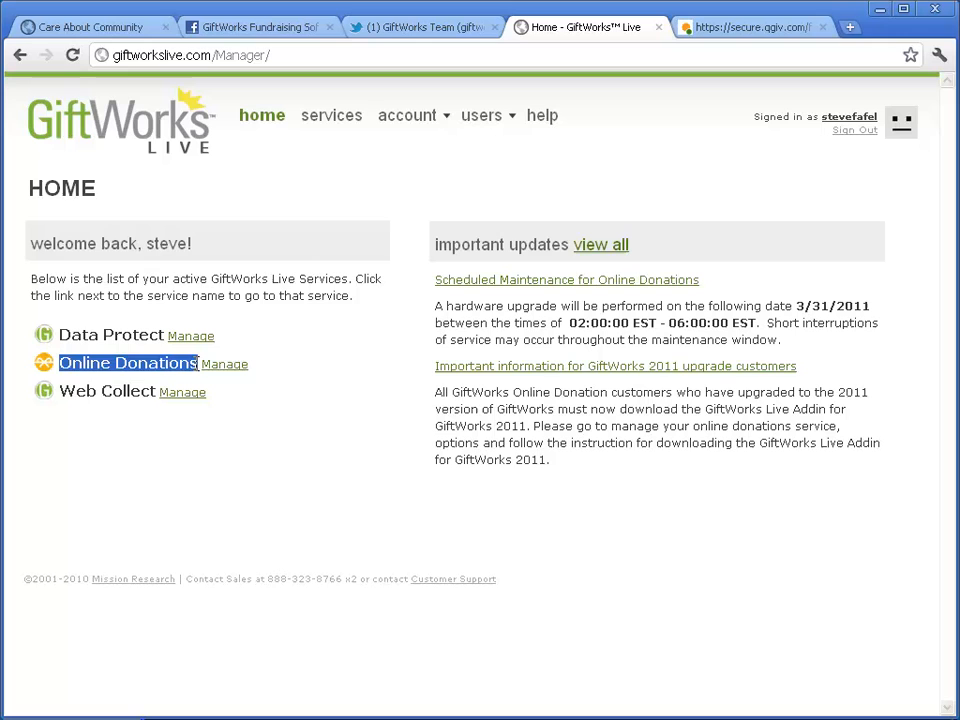
click(85, 336)
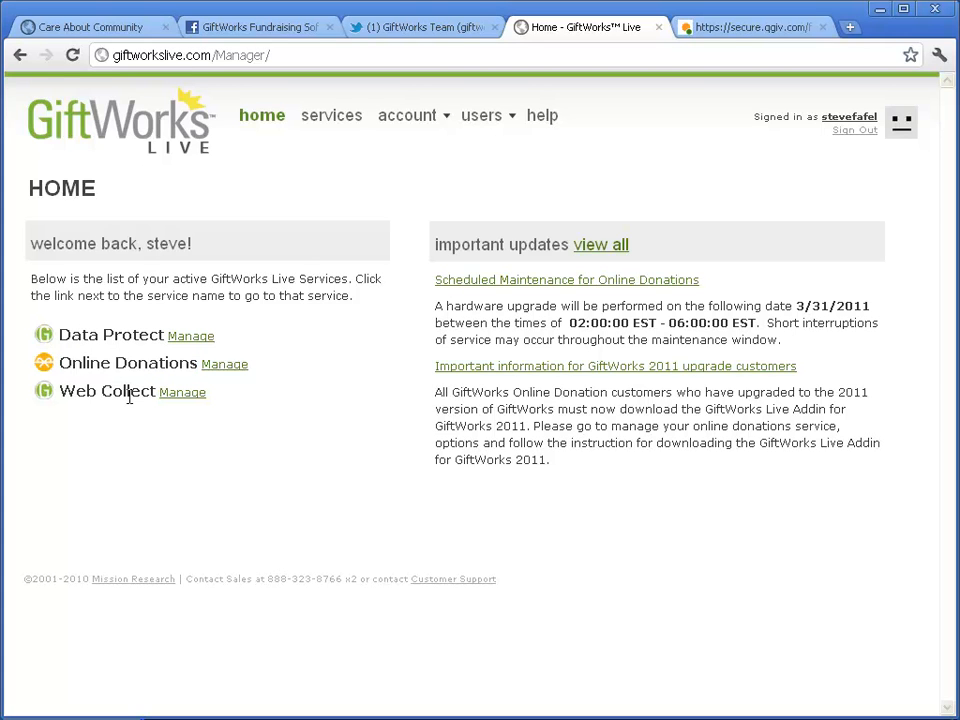
drag(60, 364, 199, 365)
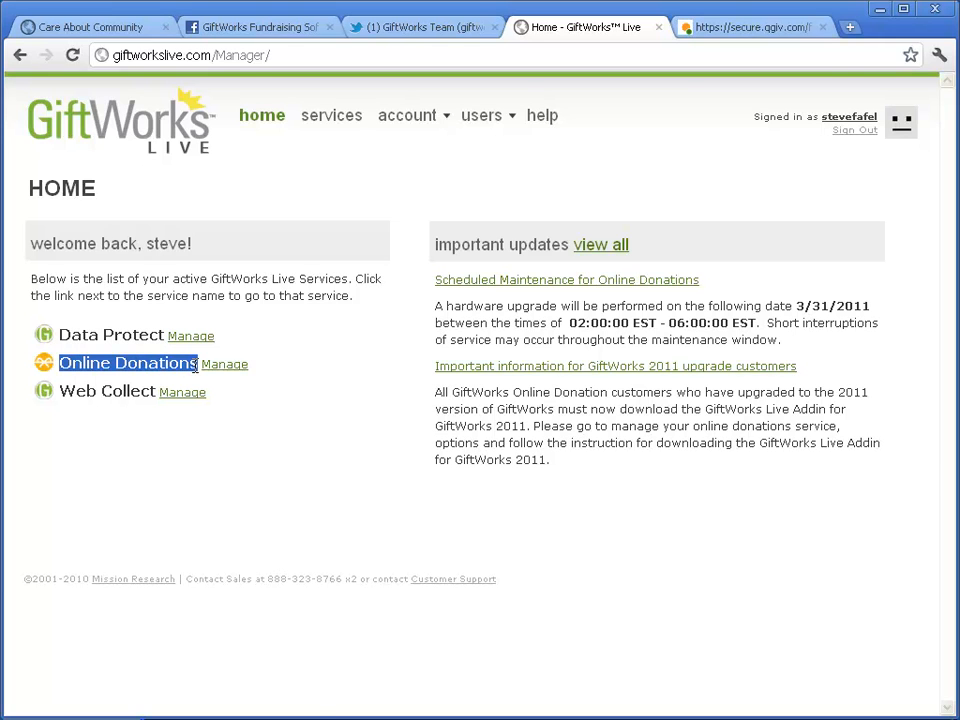
click(145, 366)
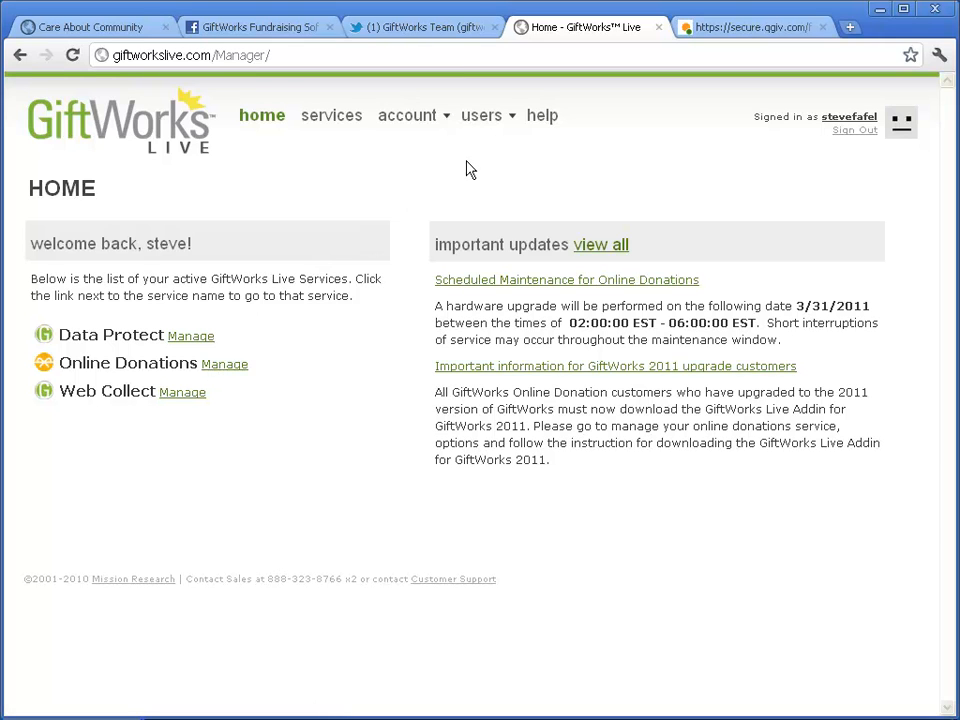
mouse_move(486, 115)
click(491, 147)
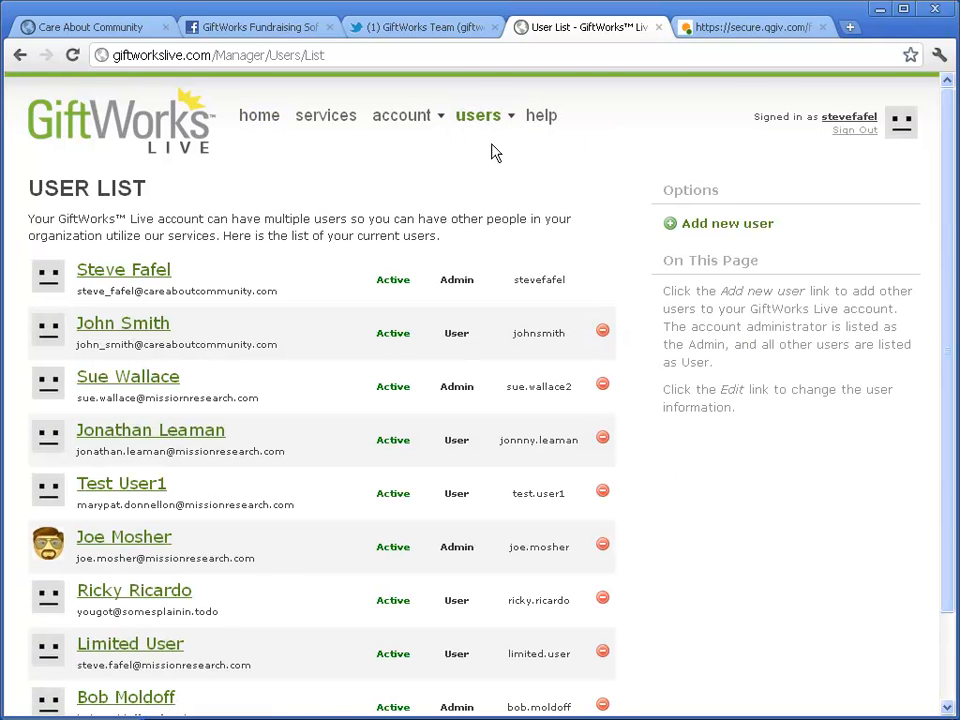
Step: Look over the User List roles and statuses, then return to the home page
mouse_move(489, 119)
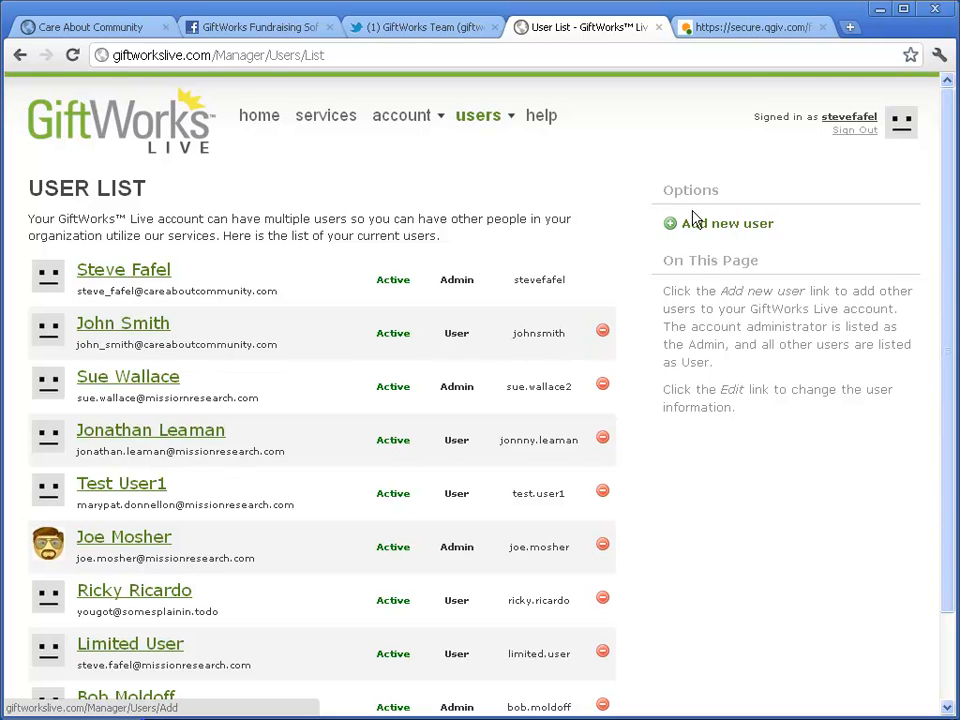
click(259, 118)
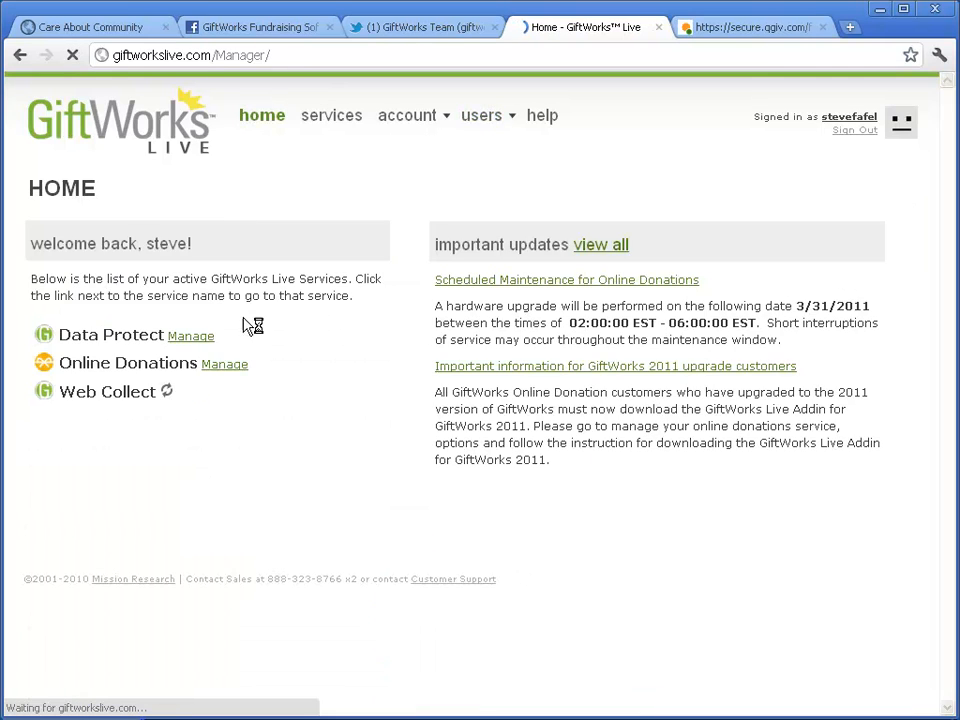
Step: Manage Online Donations, highlight the ONLINE DONATIONS heading, and go to its Options page
click(232, 374)
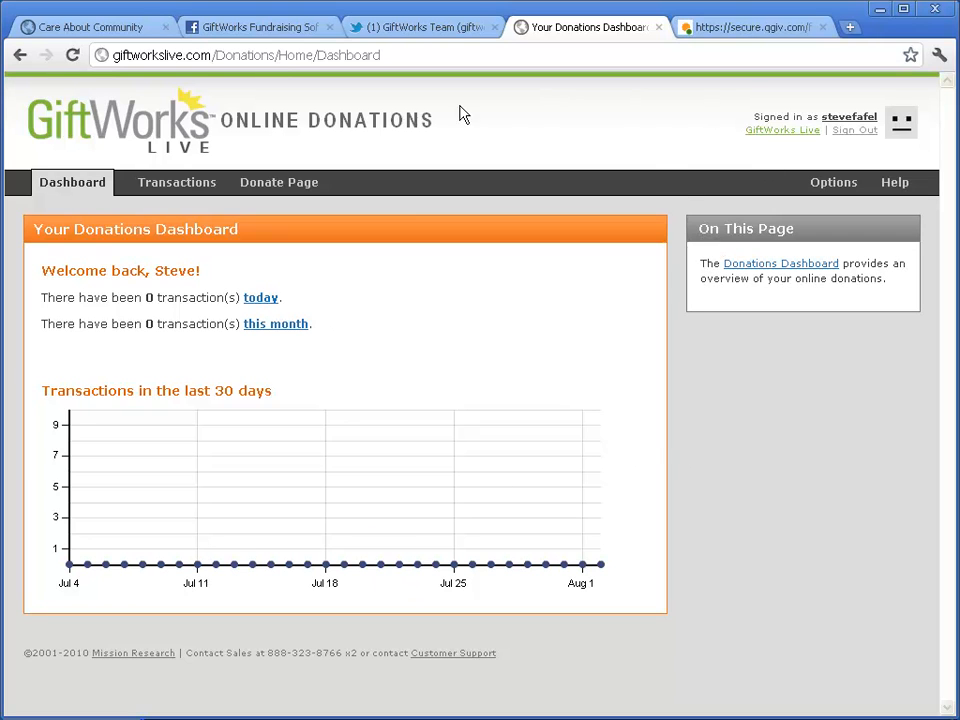
drag(222, 120, 437, 122)
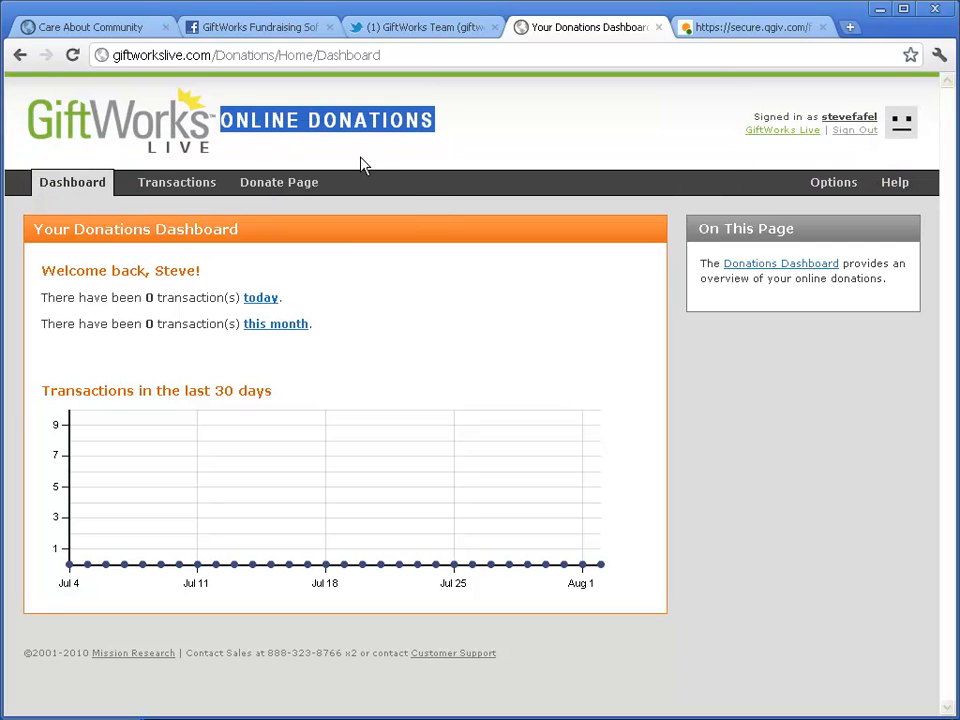
click(504, 124)
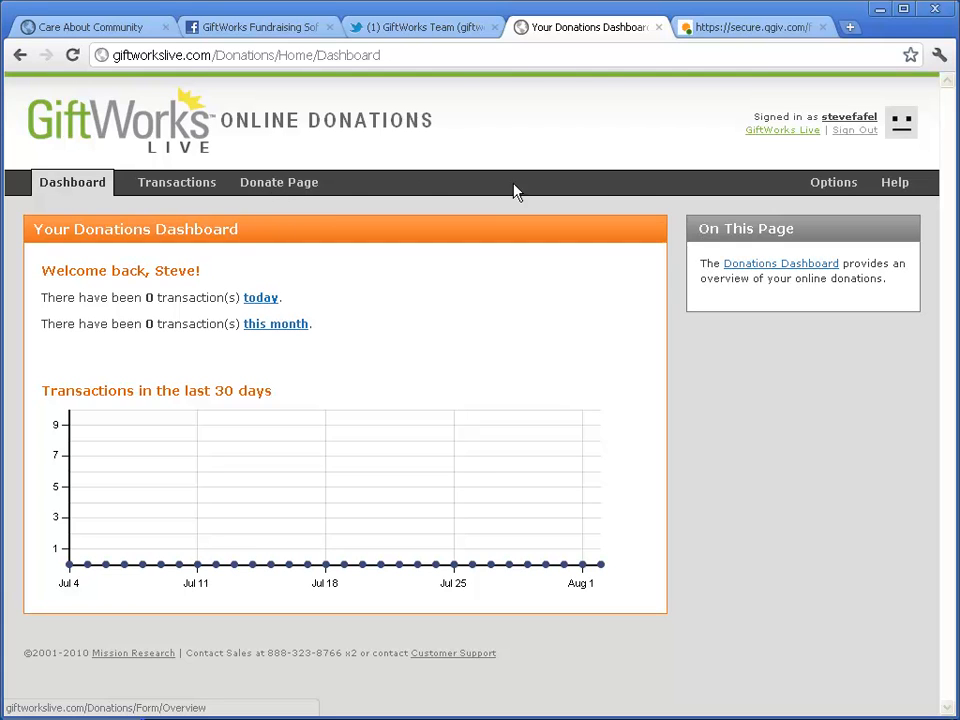
click(838, 184)
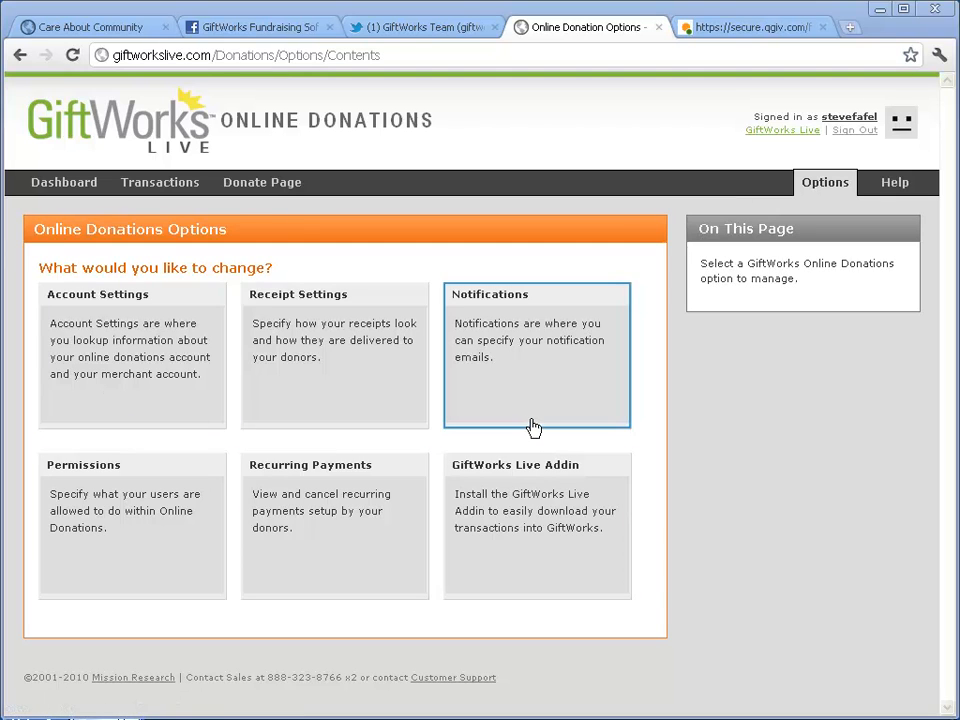
click(122, 379)
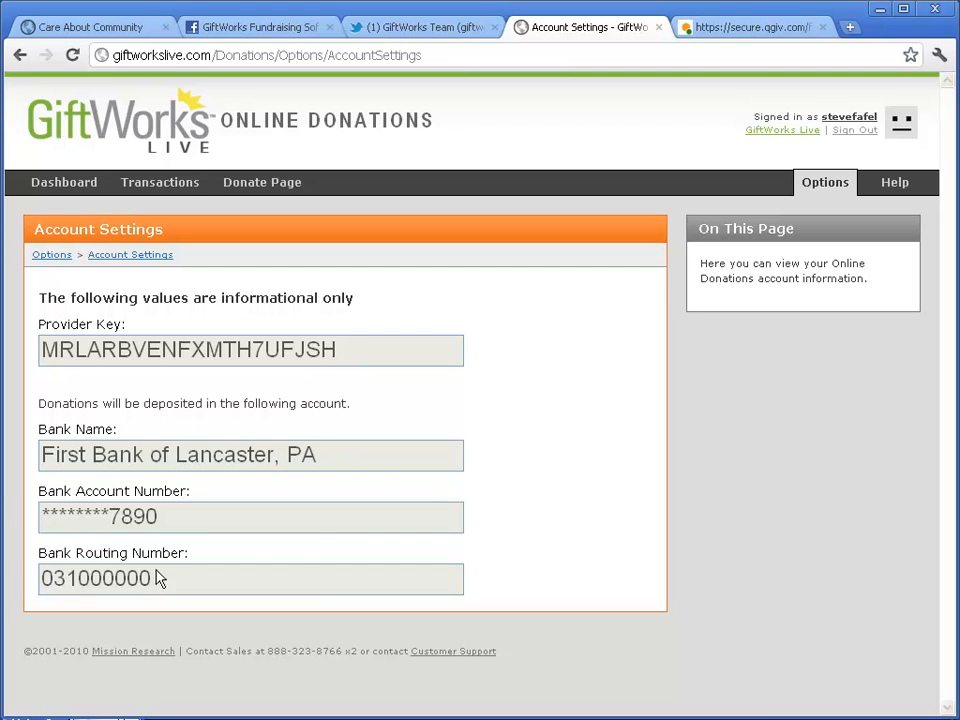
click(52, 256)
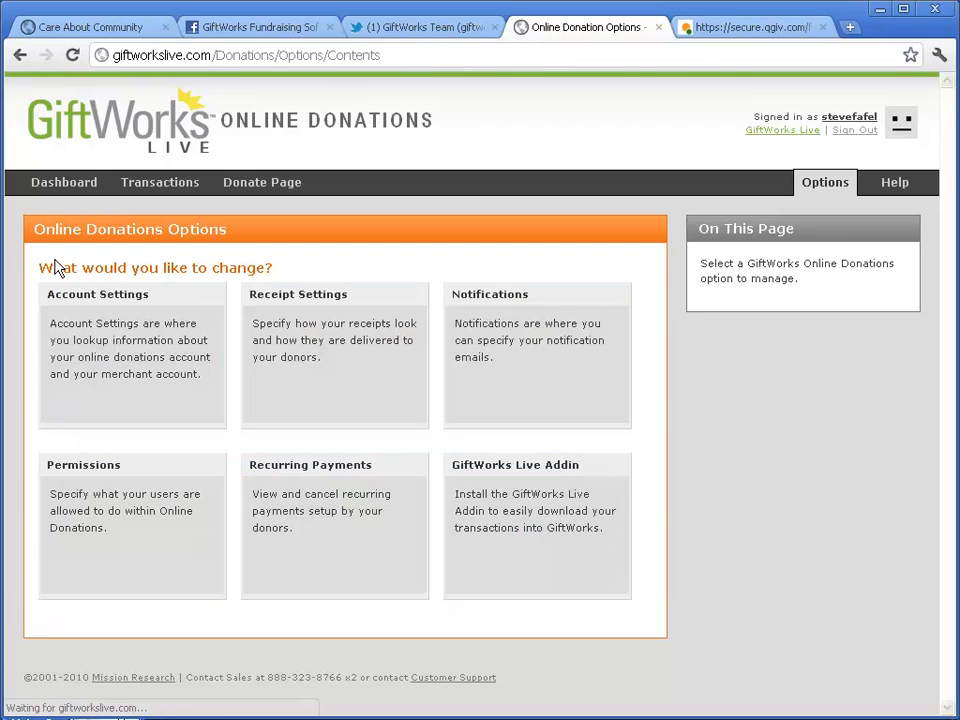
click(330, 367)
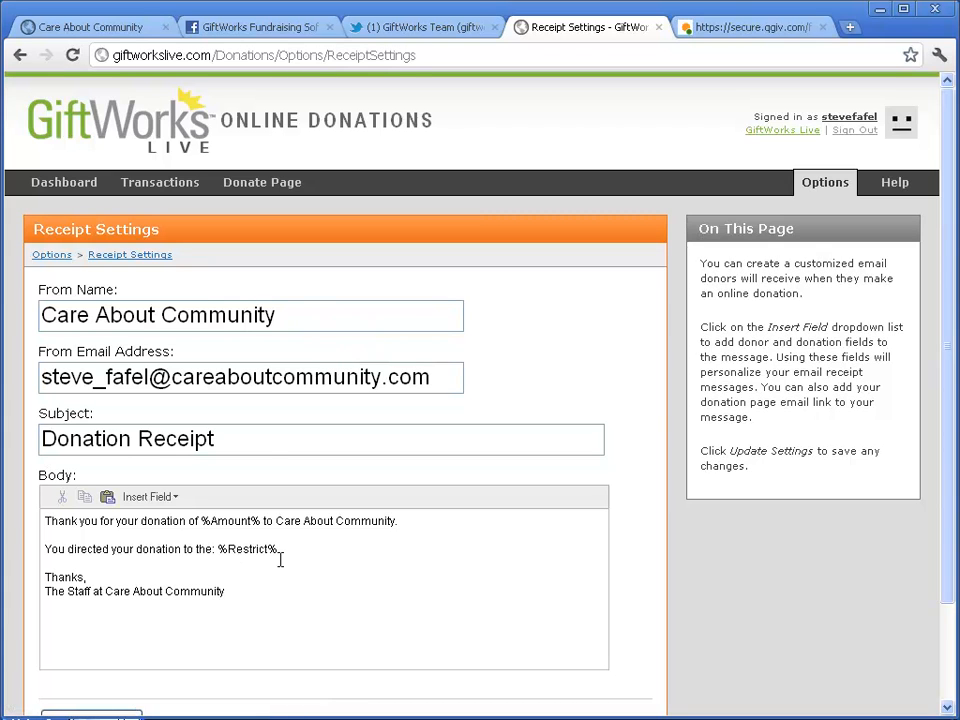
drag(326, 316, 36, 316)
drag(437, 376, 40, 376)
drag(315, 441, 40, 441)
click(245, 441)
drag(47, 522, 188, 567)
click(242, 590)
click(170, 498)
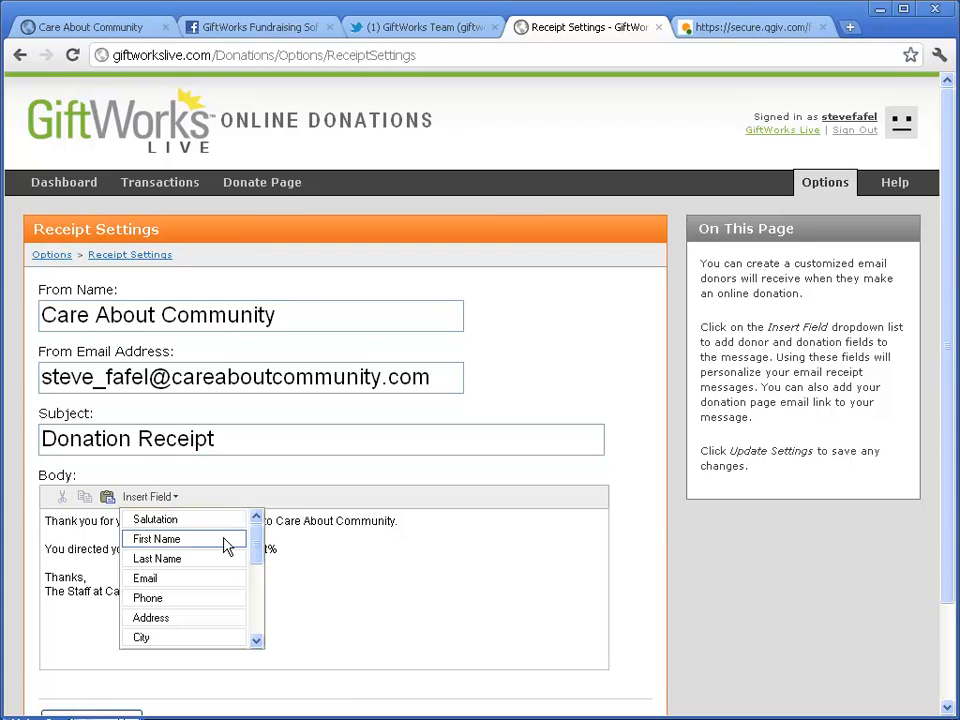
drag(259, 557, 260, 640)
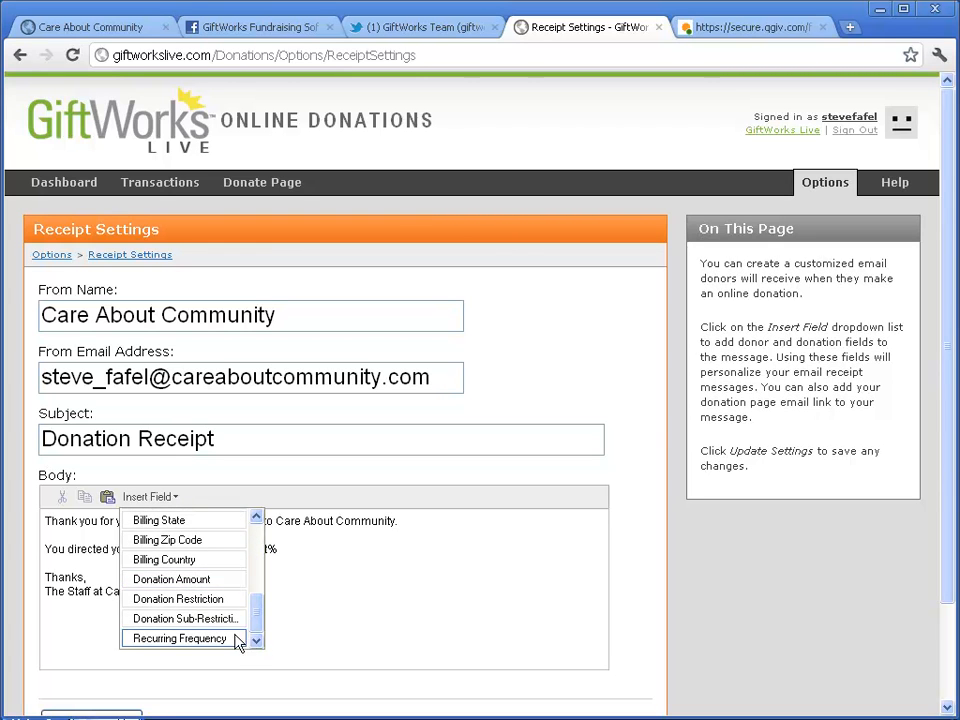
click(337, 565)
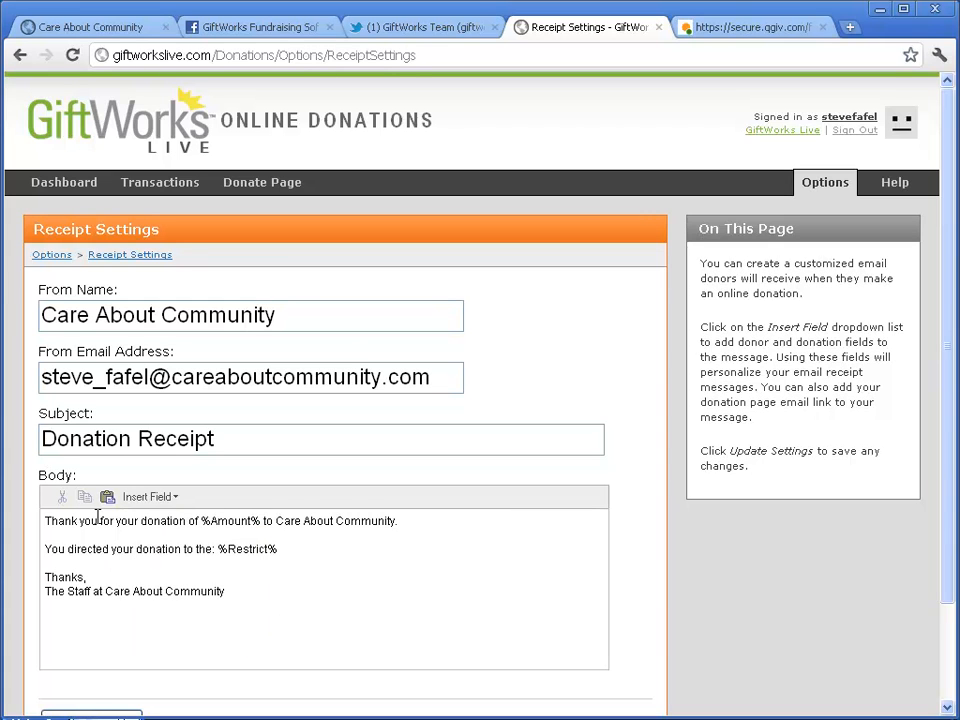
click(55, 262)
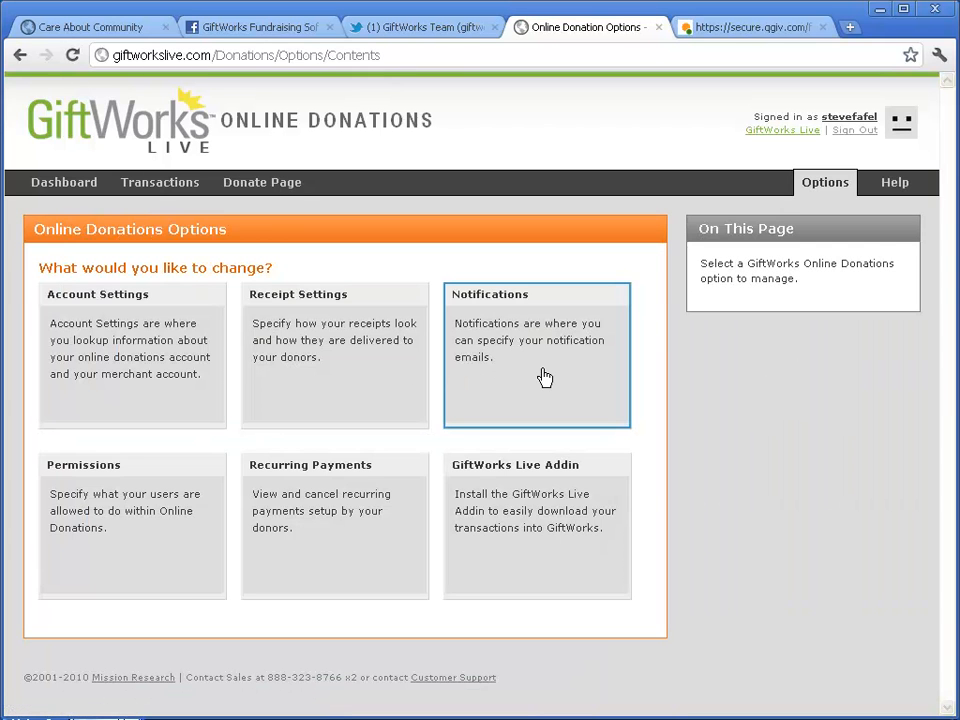
click(538, 376)
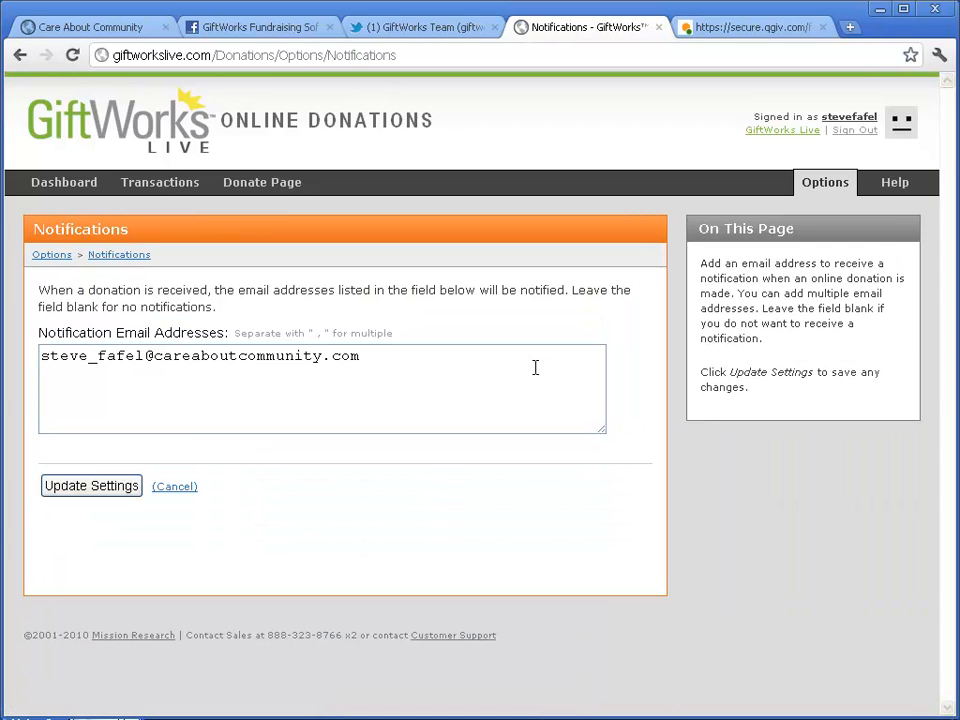
click(429, 374)
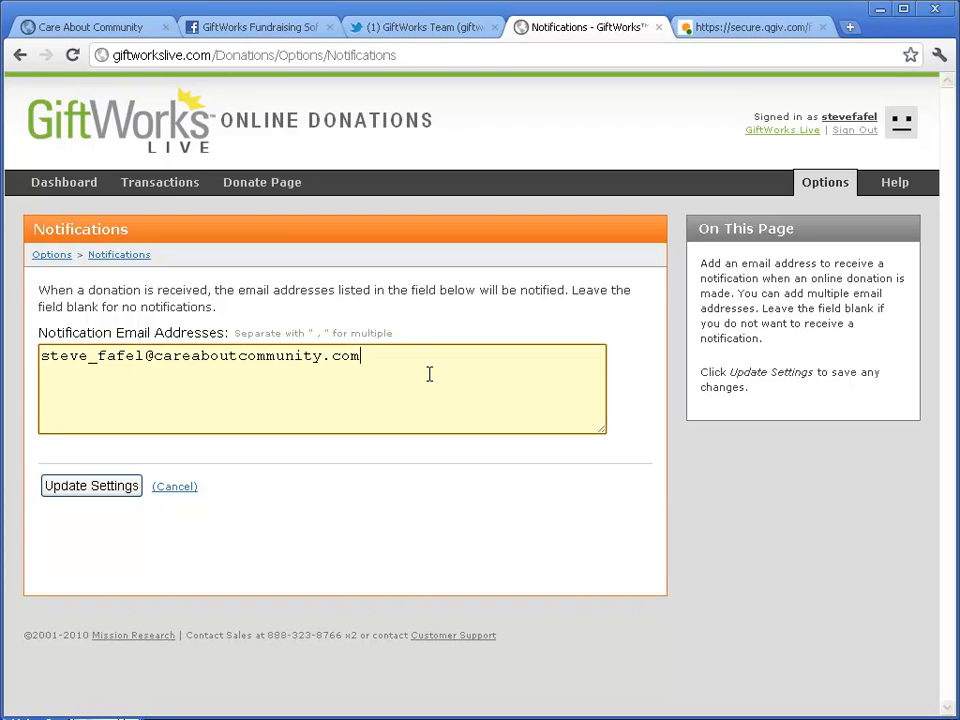
click(45, 256)
click(139, 542)
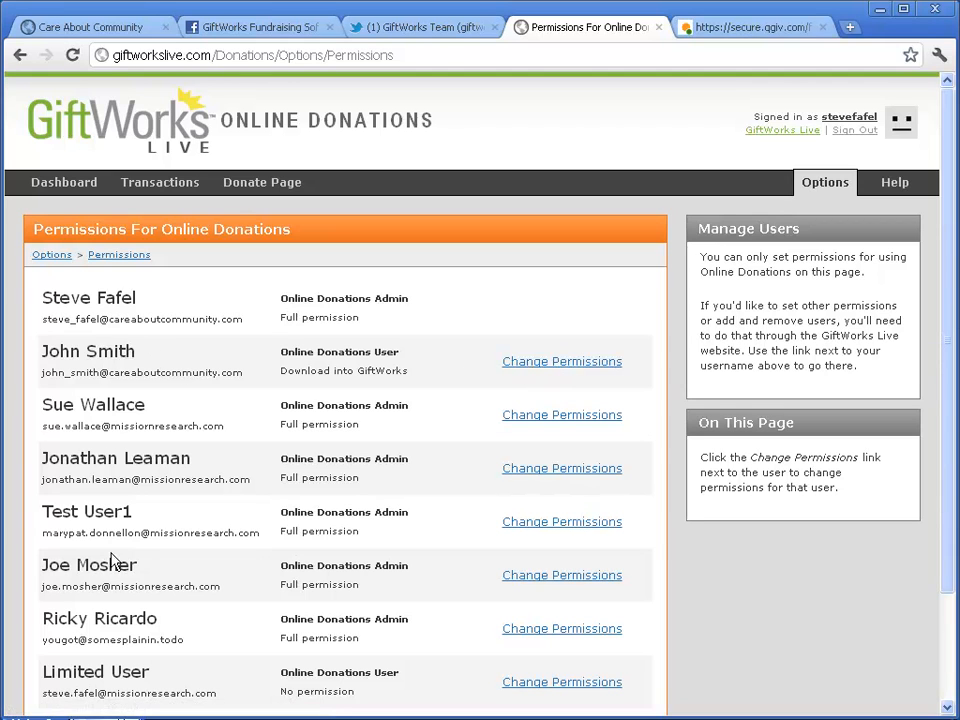
click(561, 362)
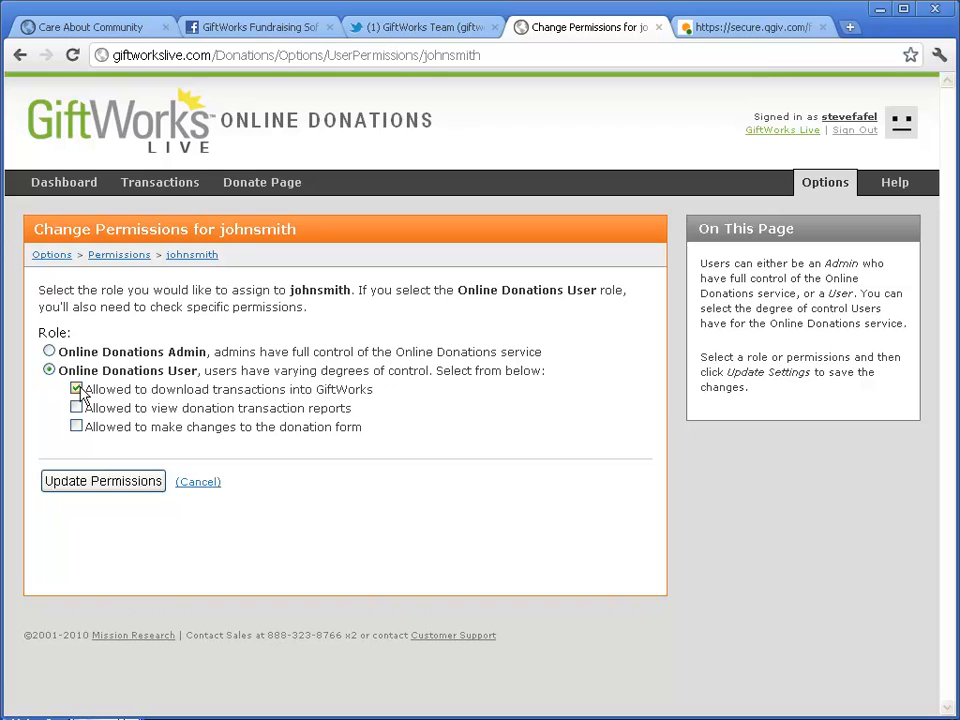
click(48, 351)
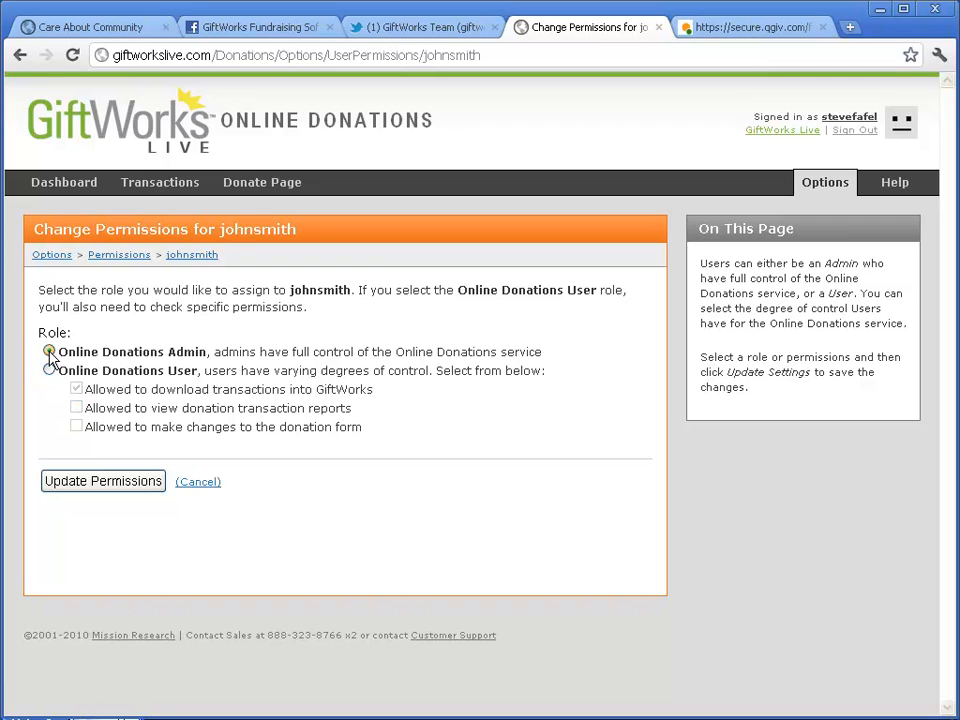
drag(60, 357, 214, 355)
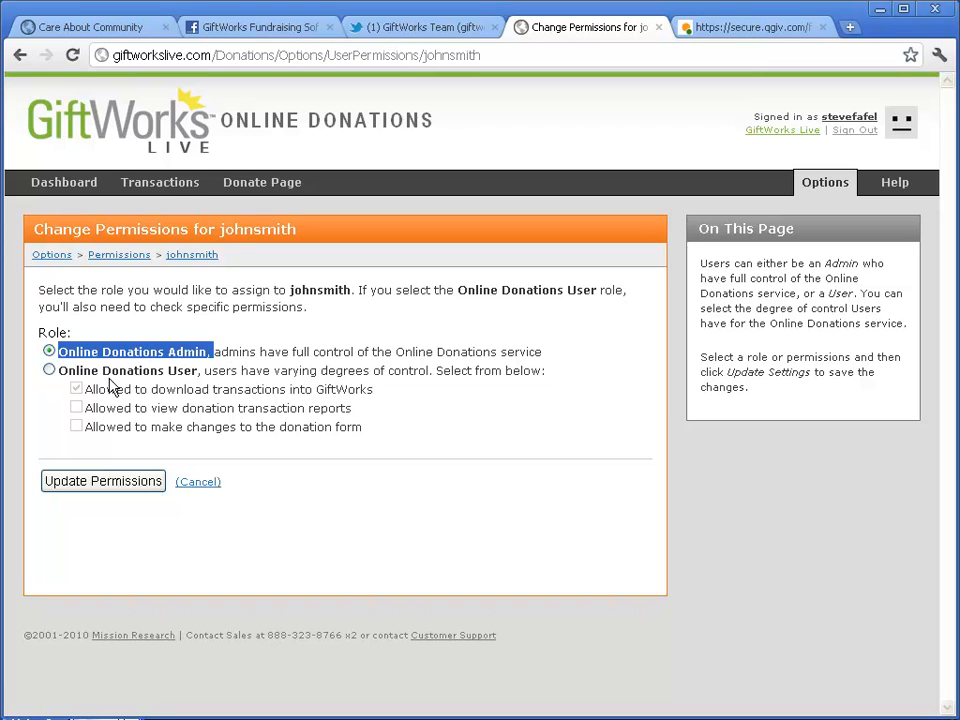
click(48, 370)
drag(64, 370, 198, 373)
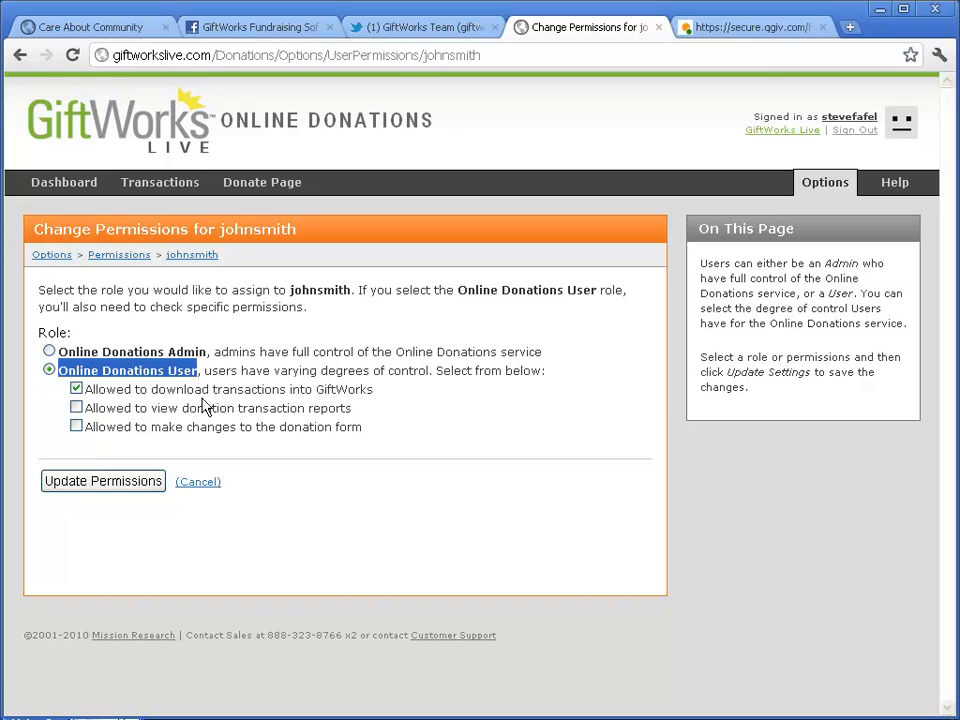
click(76, 408)
click(76, 426)
click(81, 374)
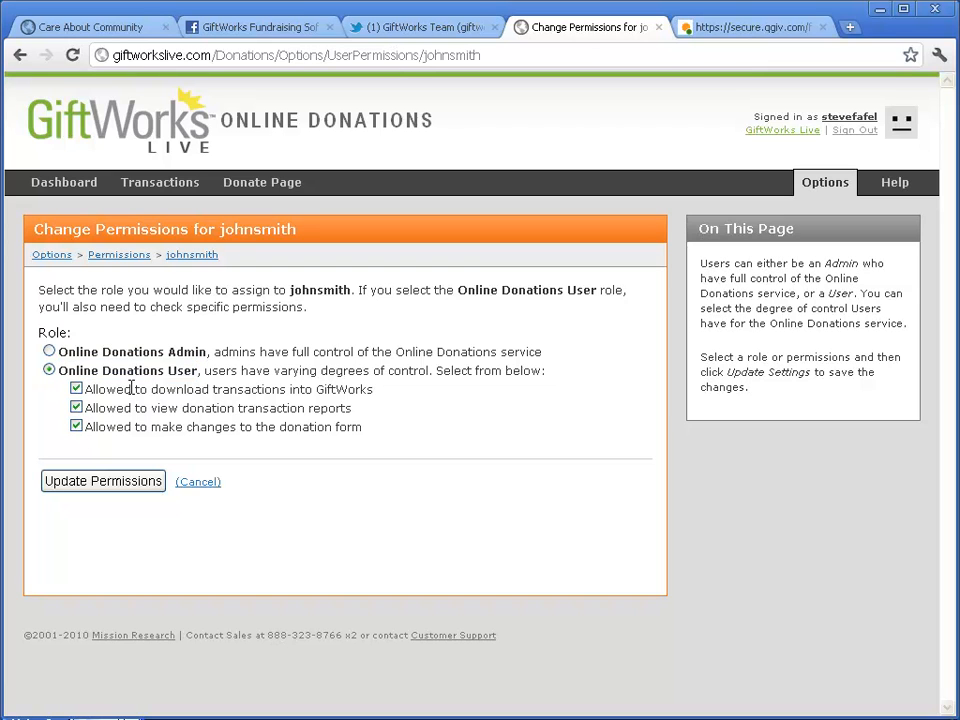
click(77, 408)
click(76, 426)
click(76, 389)
click(76, 390)
click(76, 407)
click(76, 428)
click(60, 256)
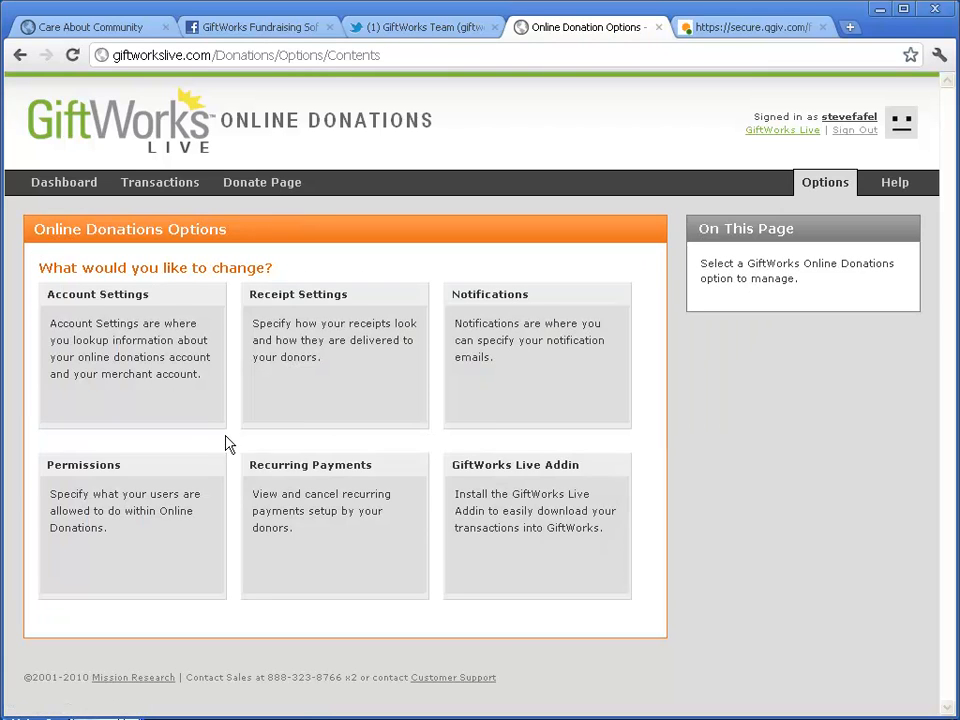
click(362, 525)
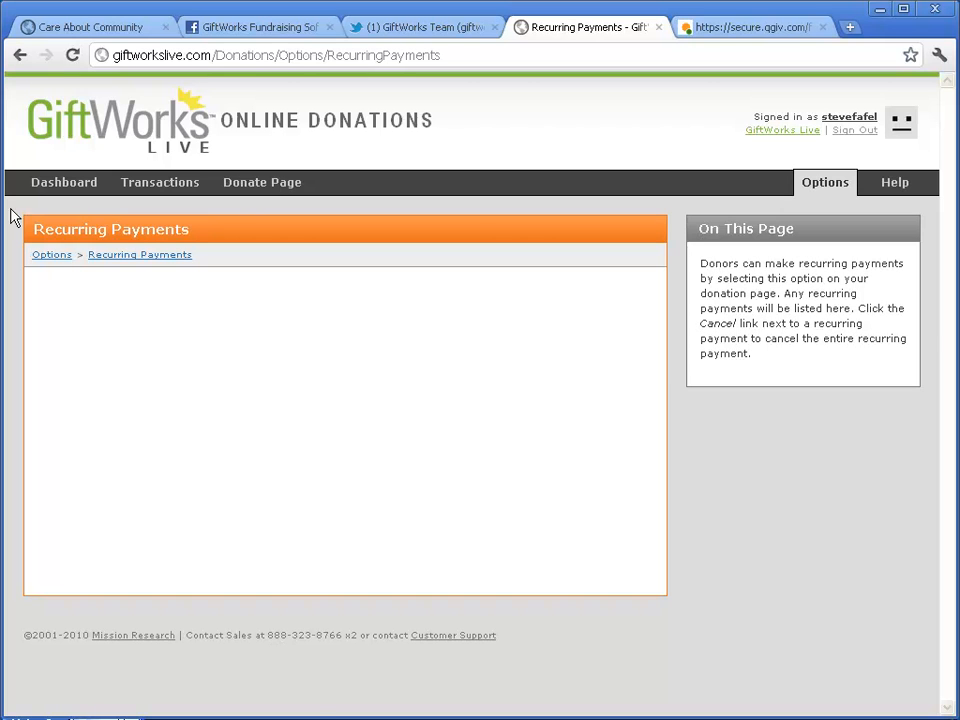
click(51, 255)
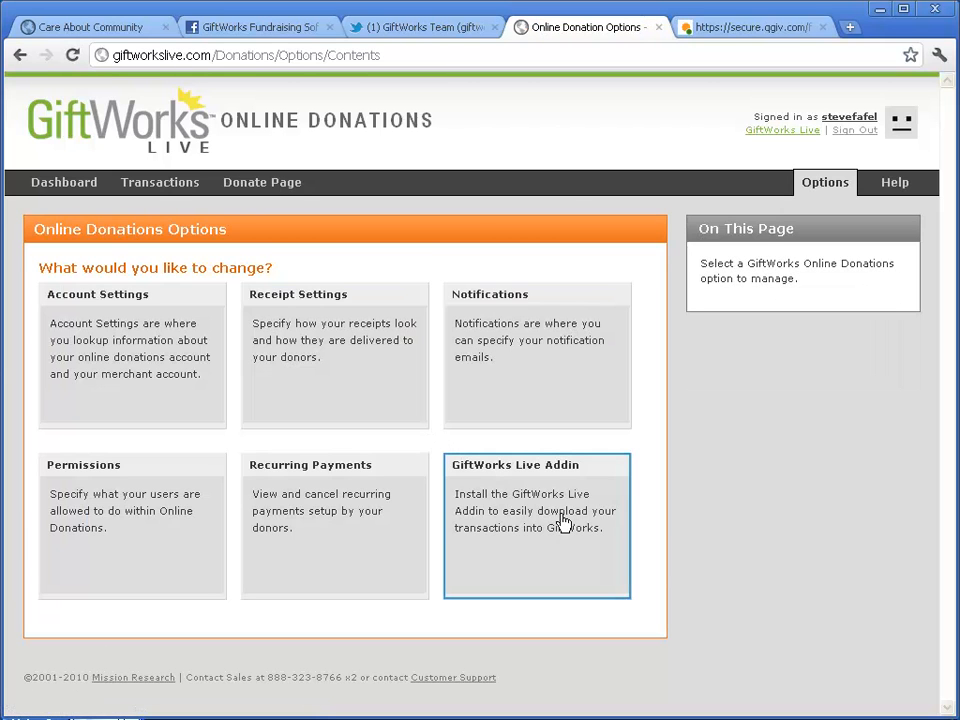
click(564, 521)
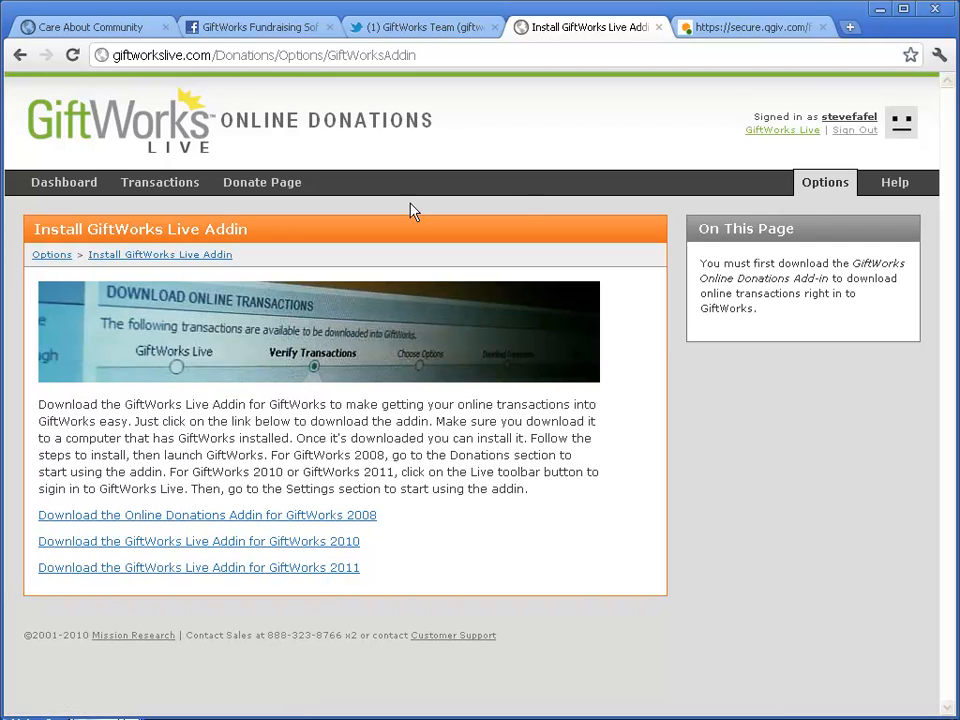
click(823, 192)
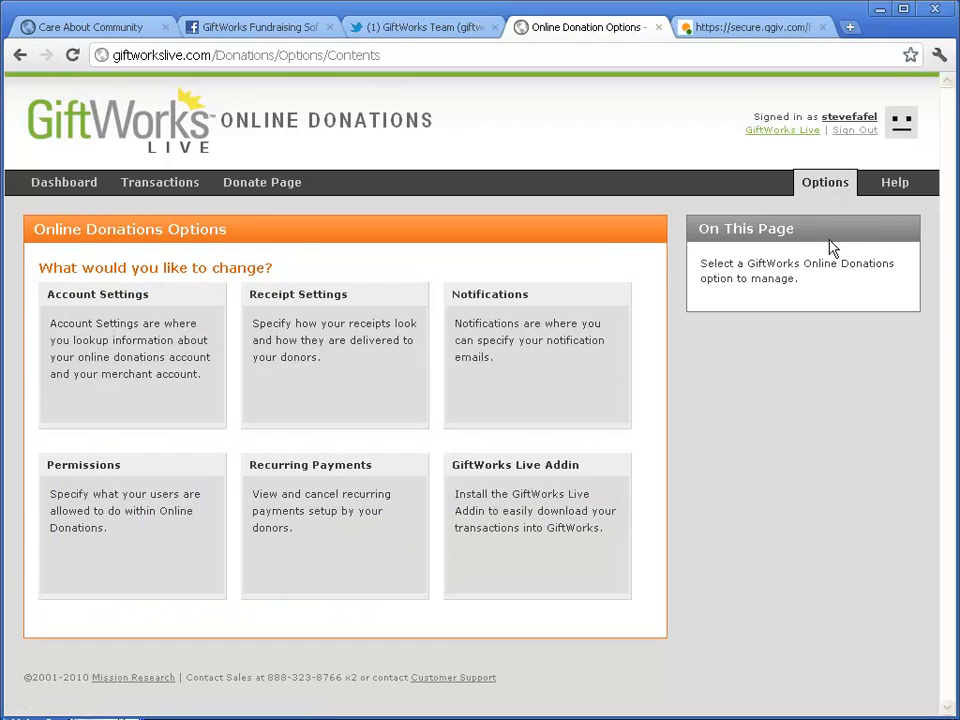
click(899, 185)
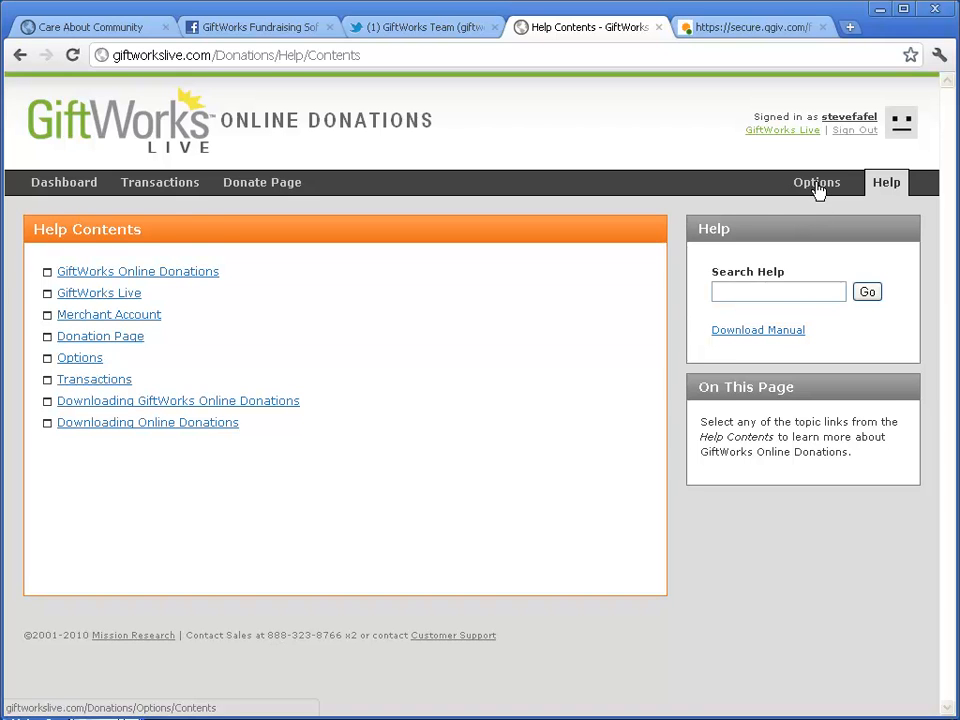
click(818, 190)
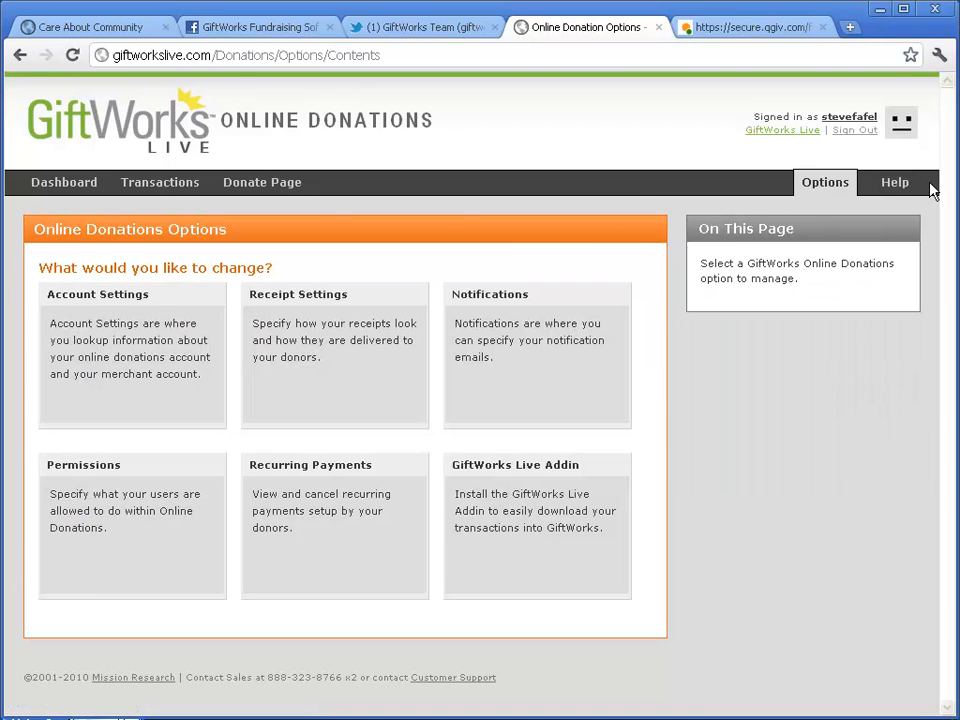
Step: Open the Dashboard and highlight today's and this month's transaction counts, both 0
click(62, 188)
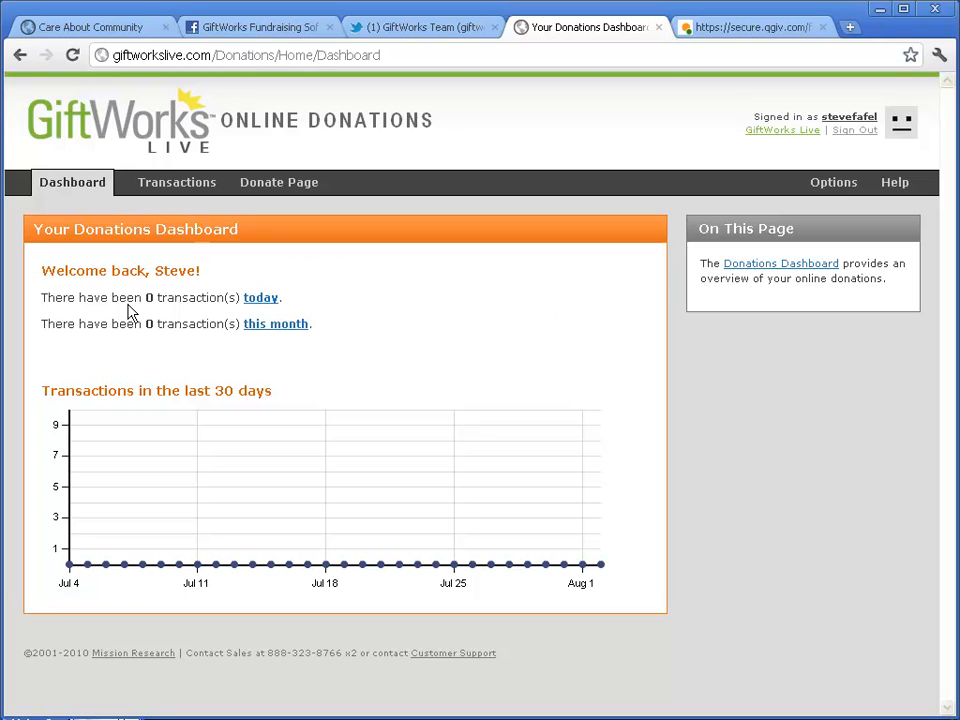
drag(45, 297, 210, 297)
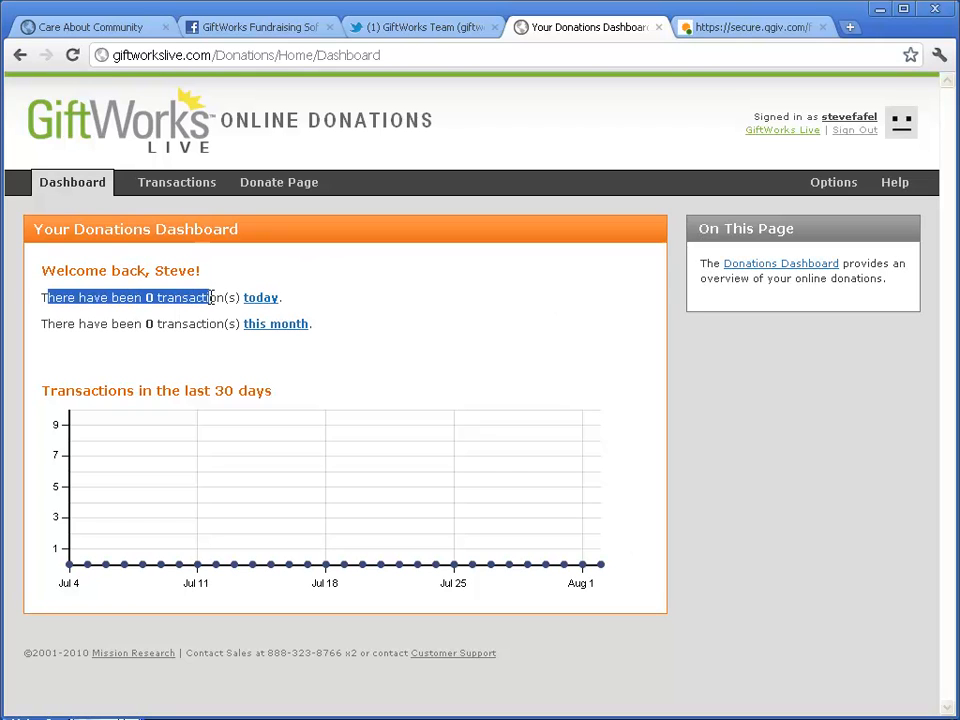
drag(63, 324, 225, 324)
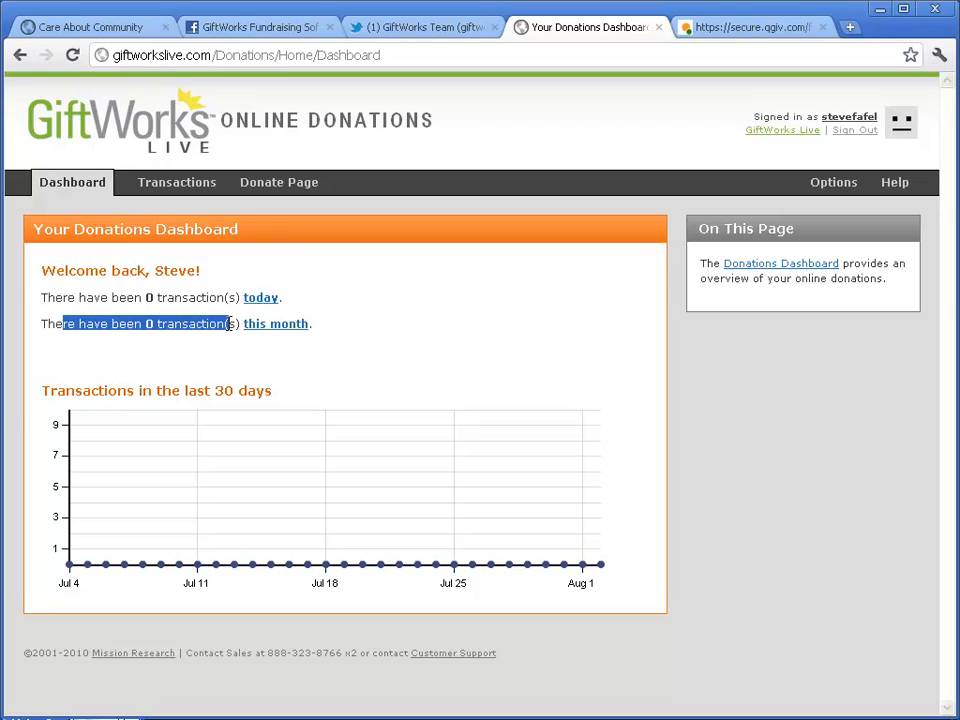
click(345, 337)
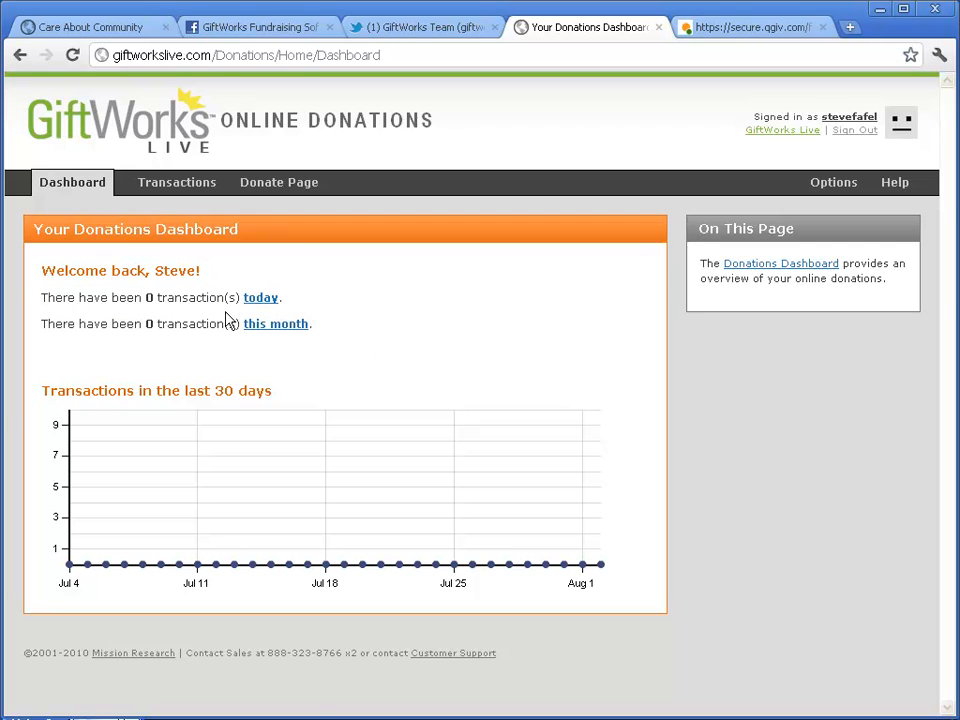